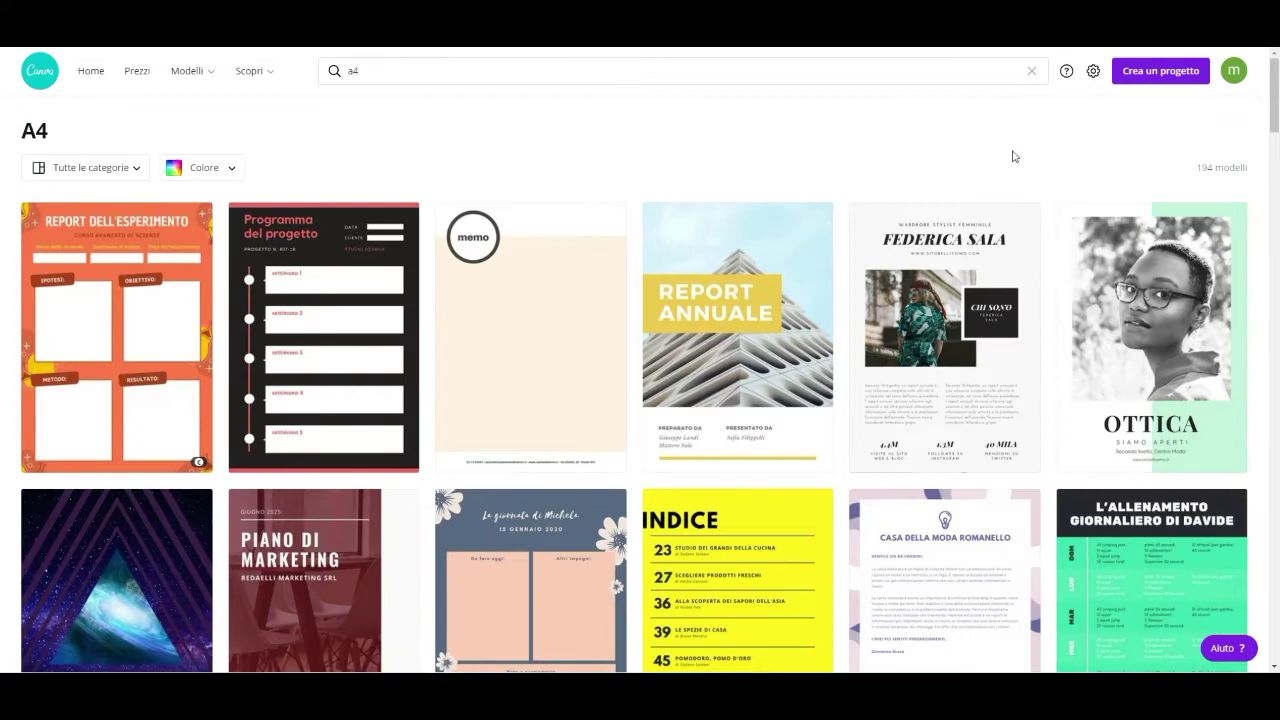
Create a new blank A4 document (Documento A4).
left_click(1168, 72)
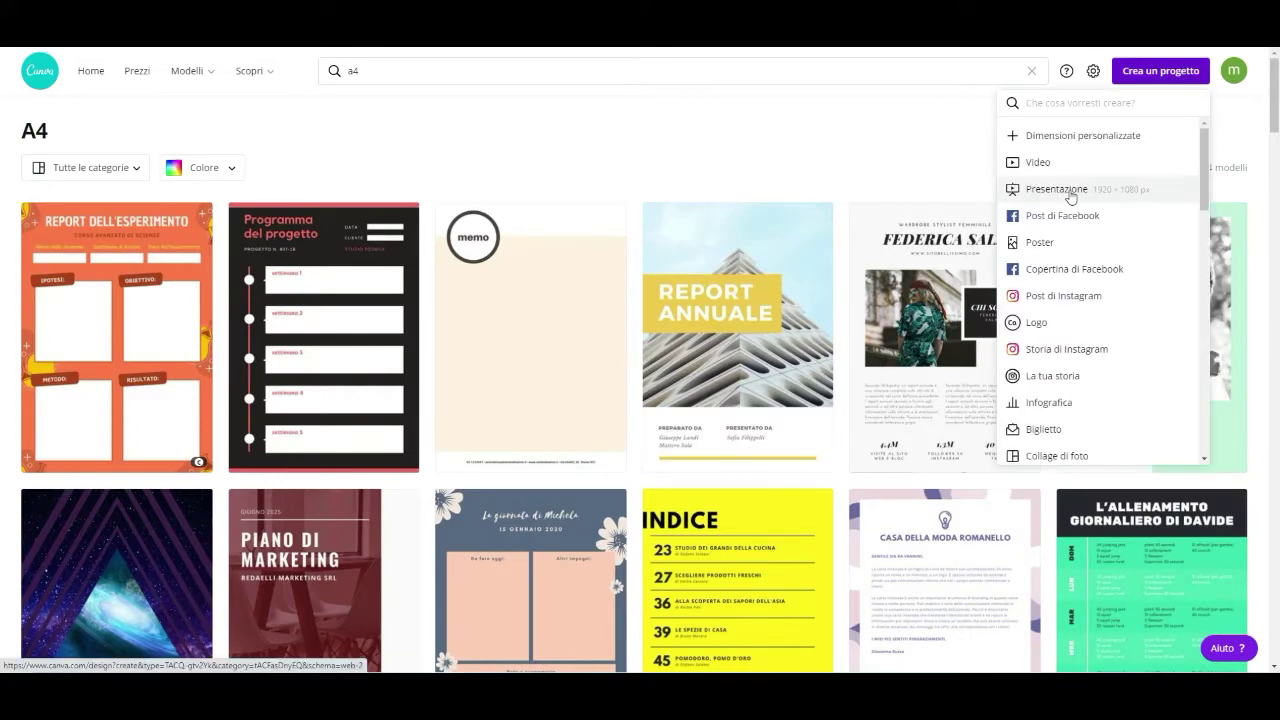
type("A4")
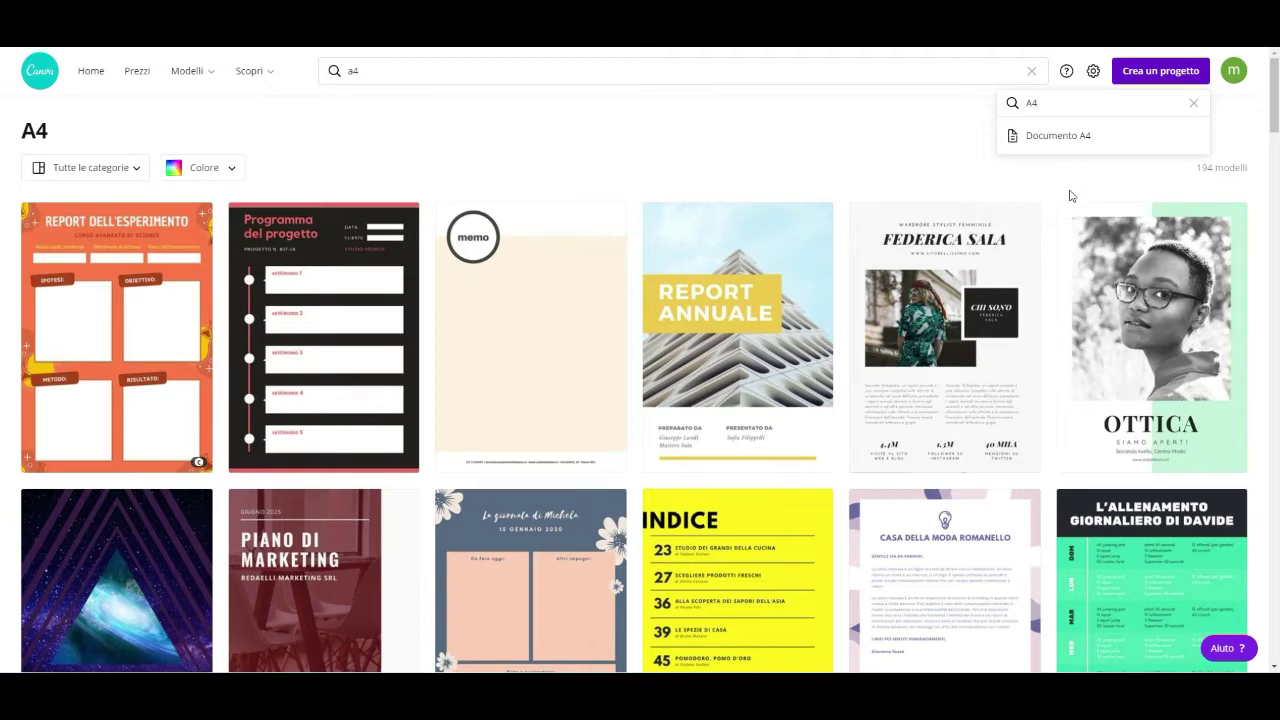
left_click(1069, 143)
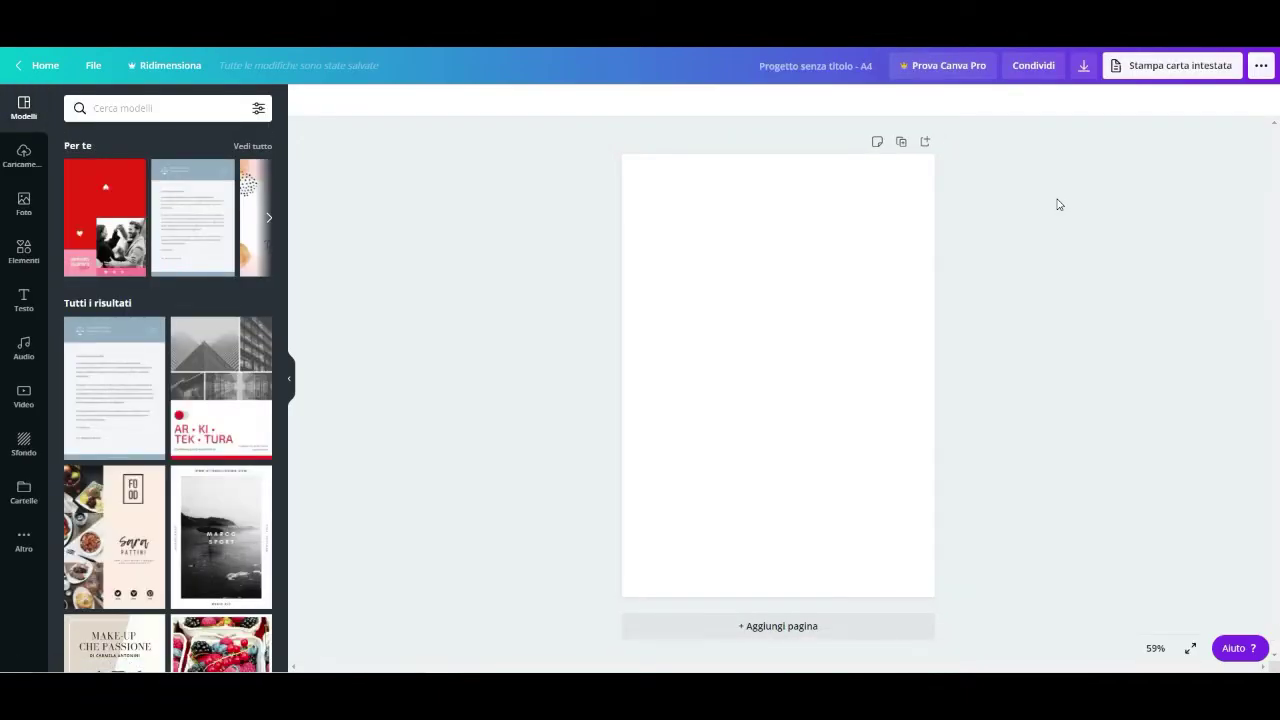
Upload the white-background (sfondo bianco) portrait from the 13 CANVA folder inside the desktop's Youtube 2021 folder.
left_click(25, 148)
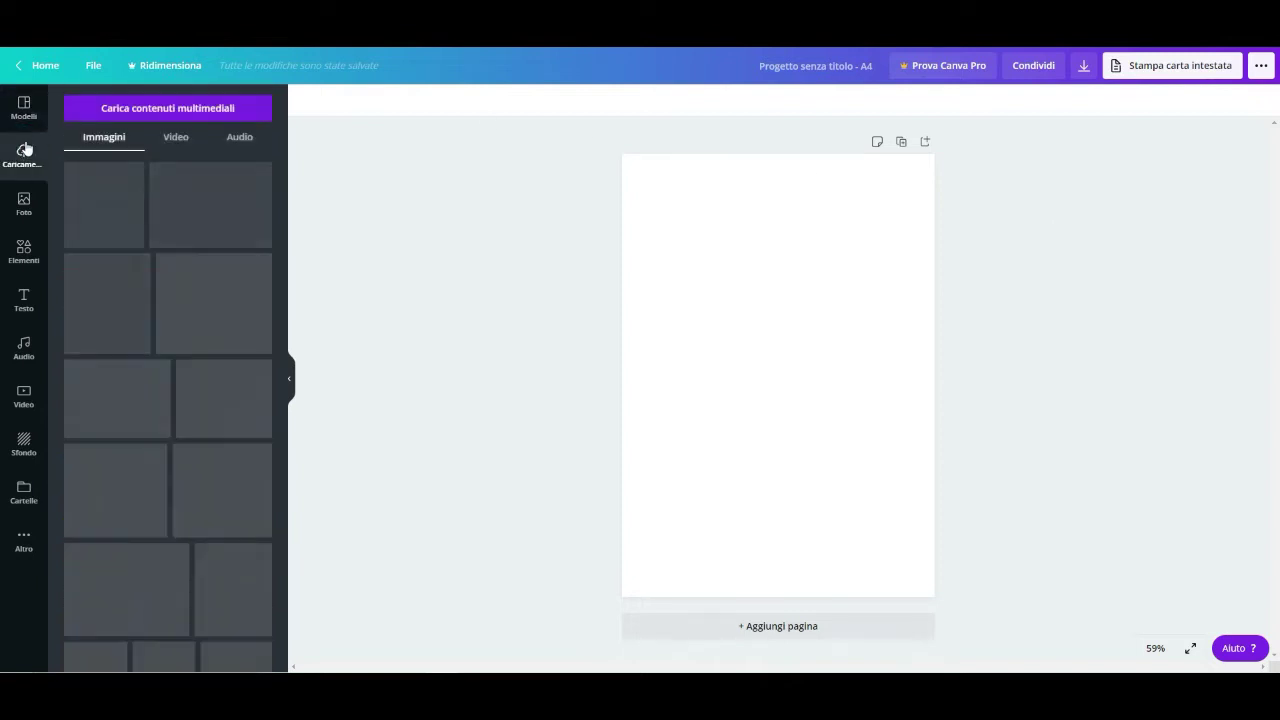
left_click(114, 112)
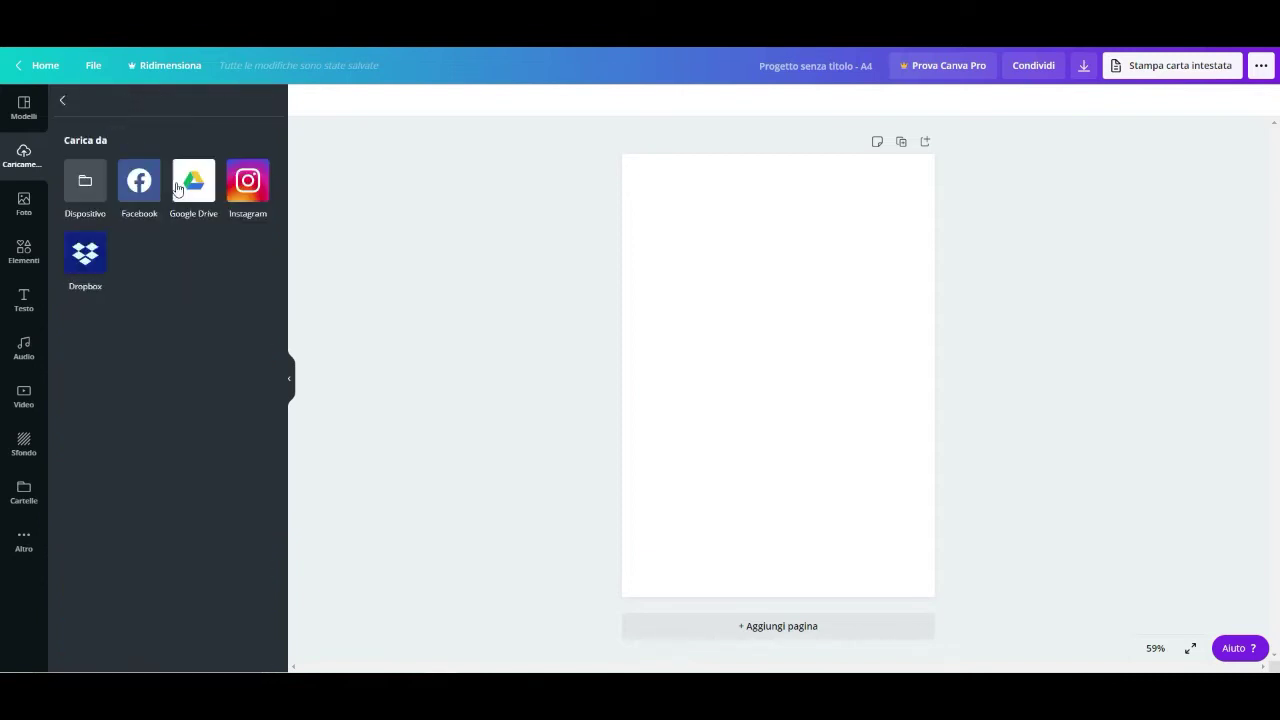
left_click(88, 182)
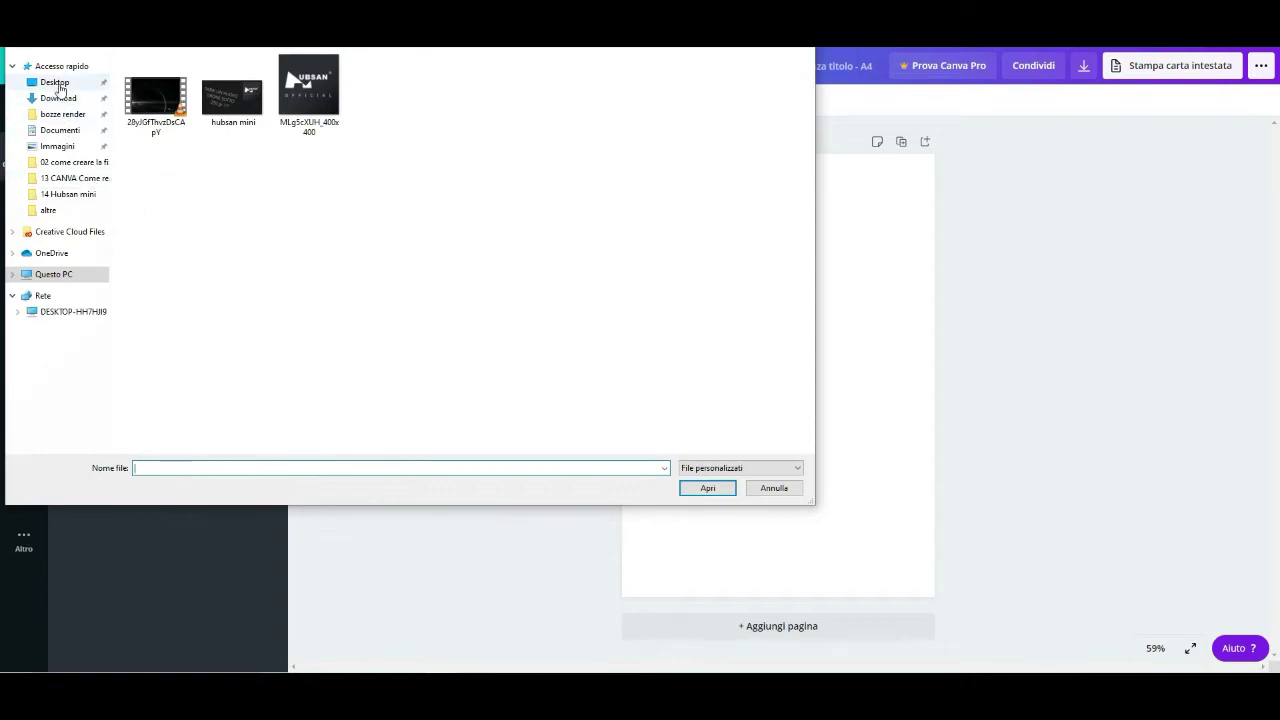
left_click(57, 86)
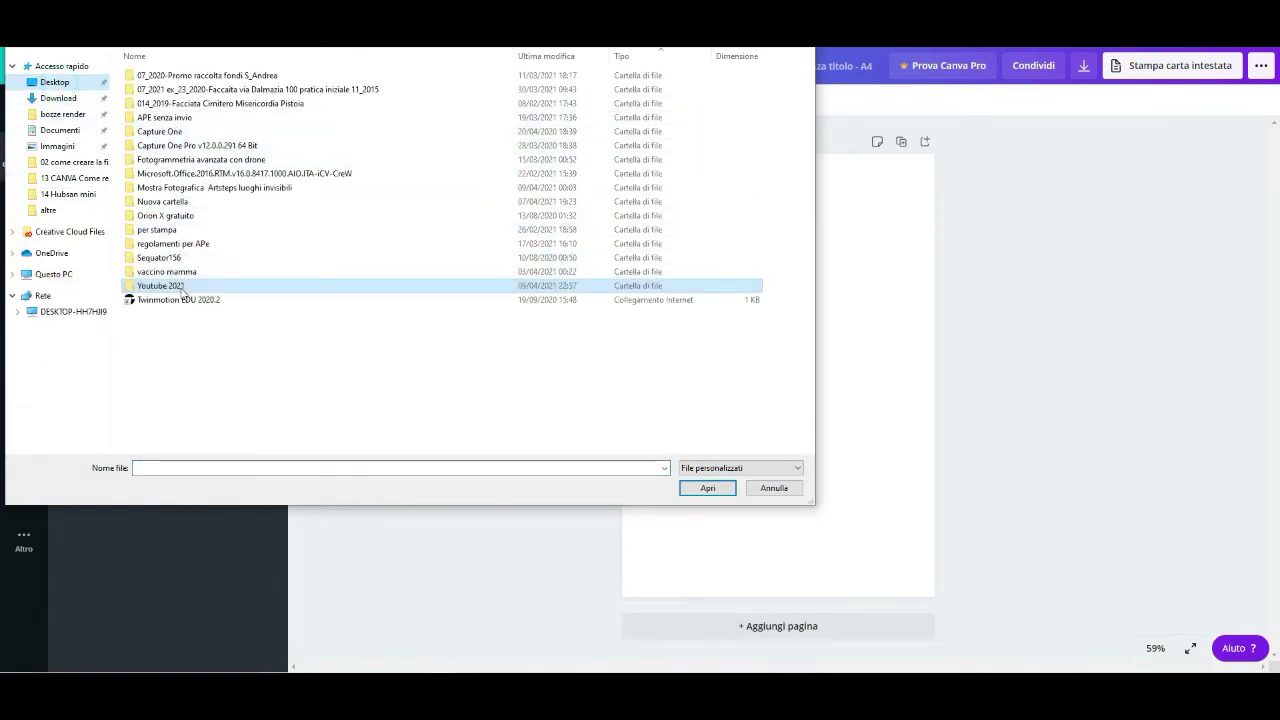
double_click(181, 287)
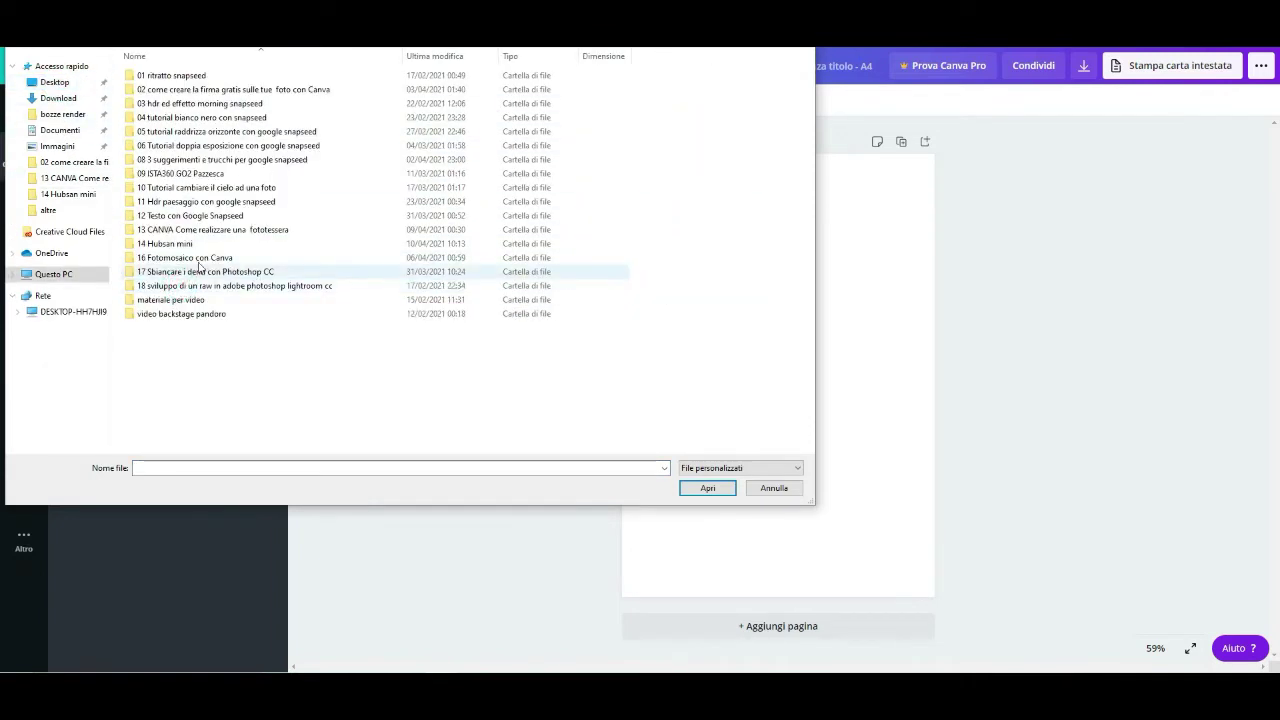
double_click(224, 230)
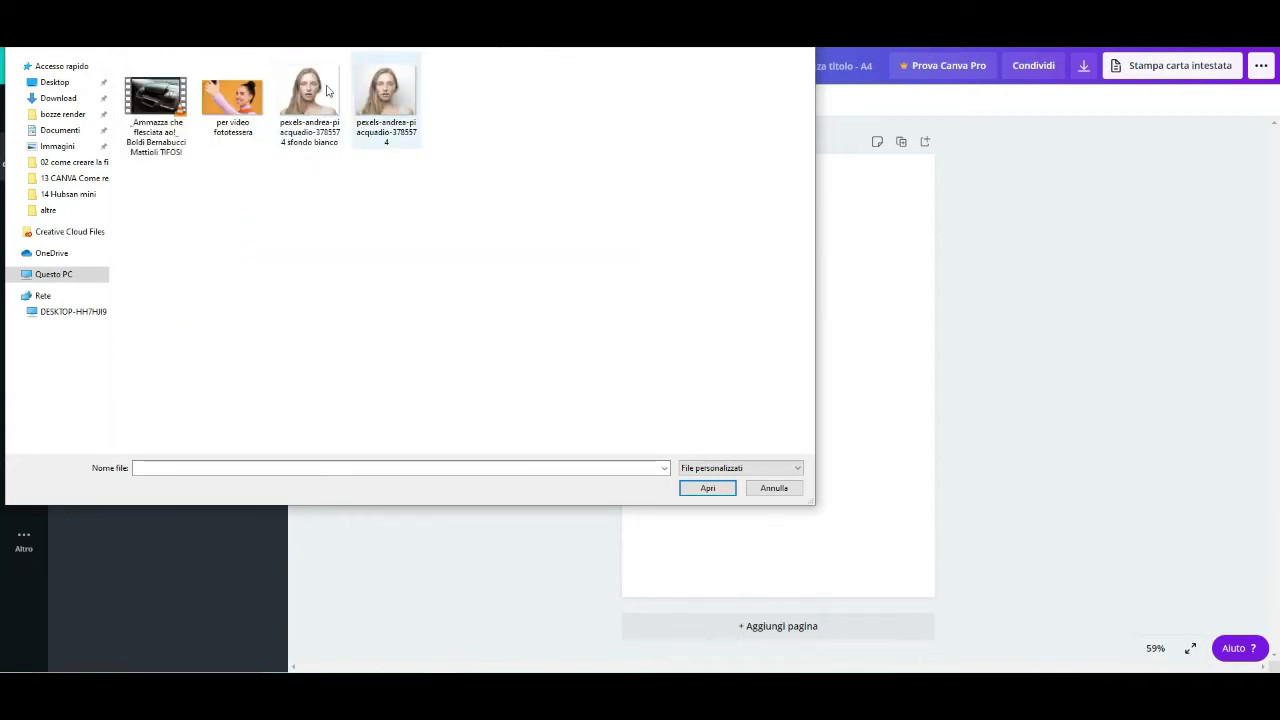
left_click(318, 92)
left_click(712, 489)
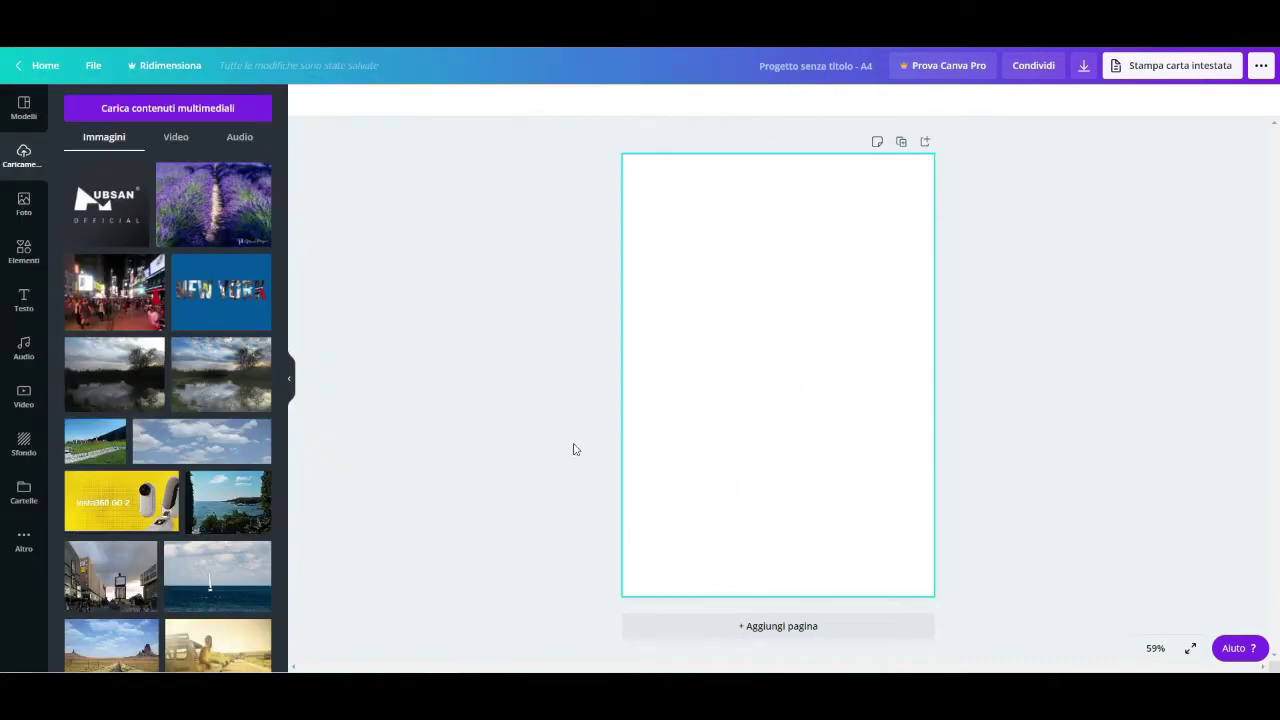
Place the uploaded portrait on the page, shrink it to about 5 cm wide and move it near the page's upper-left corner.
left_click_drag(119, 214, 712, 253)
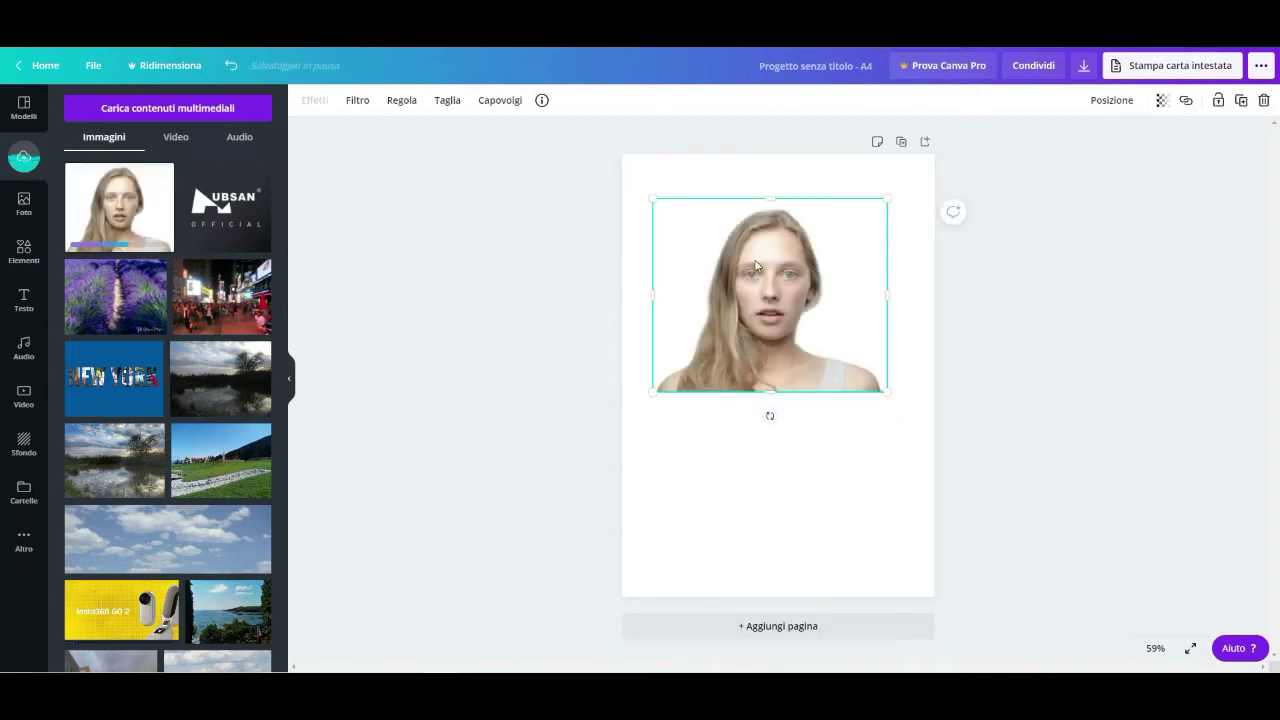
left_click_drag(653, 198, 815, 303)
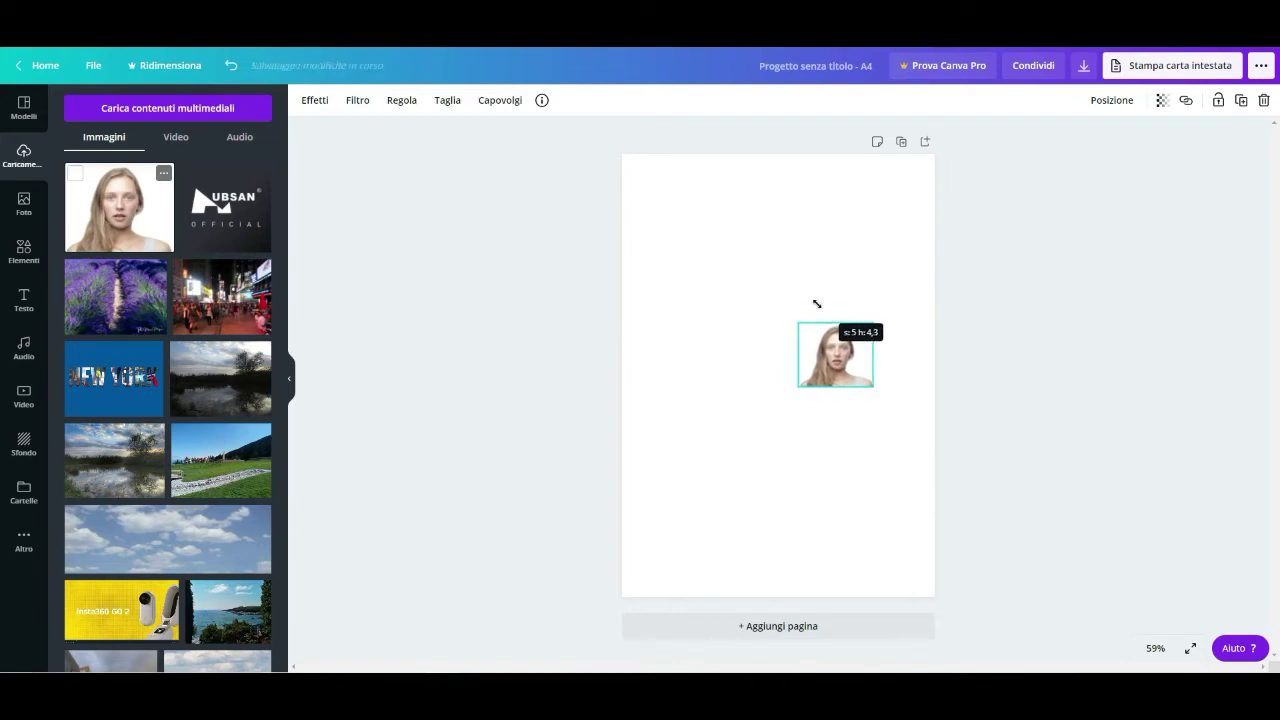
left_click_drag(815, 303, 815, 303)
left_click_drag(845, 358, 716, 228)
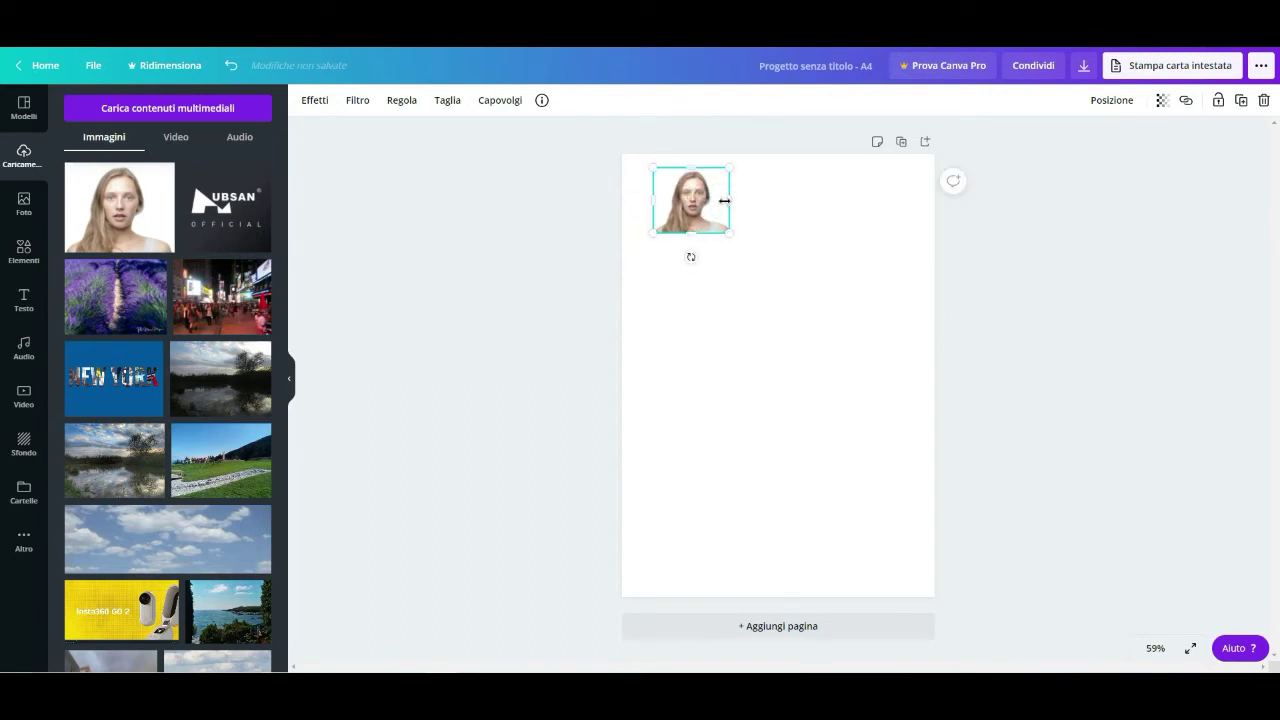
Resize the portrait to about 5.1 × 5.1 cm and shift it closer to the page's left edge.
left_click_drag(724, 201, 722, 202)
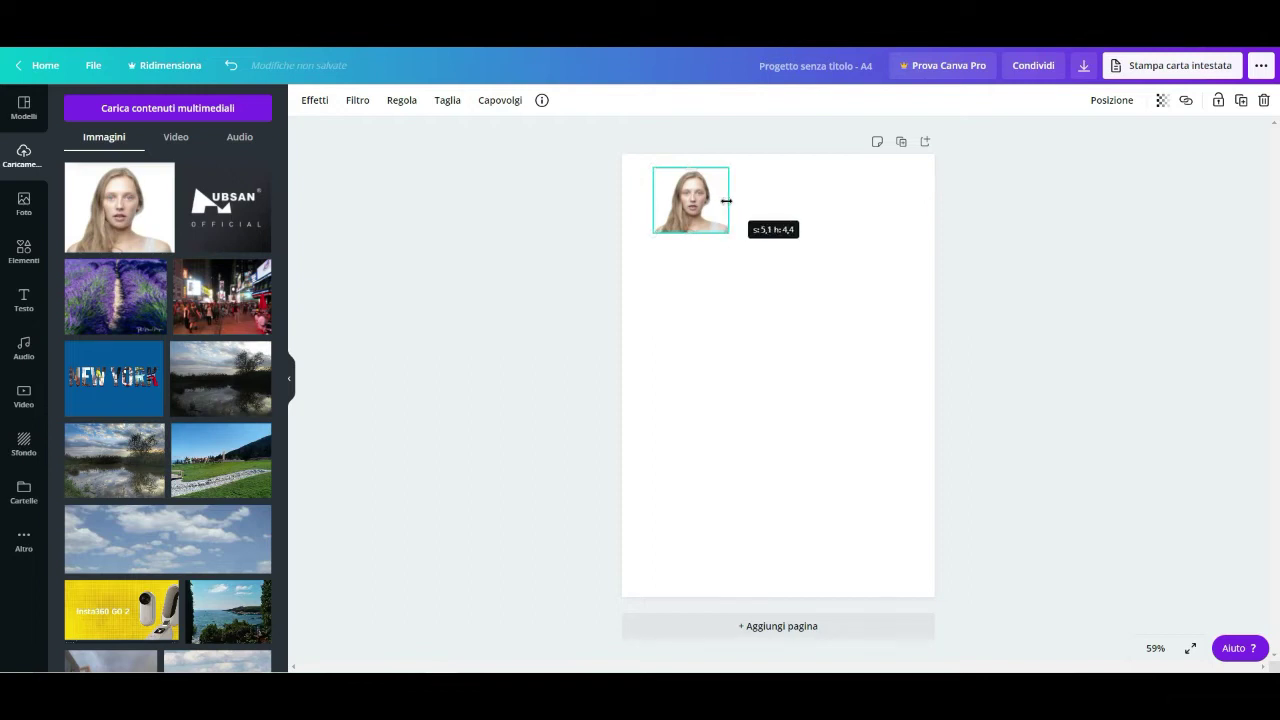
left_click_drag(726, 201, 724, 203)
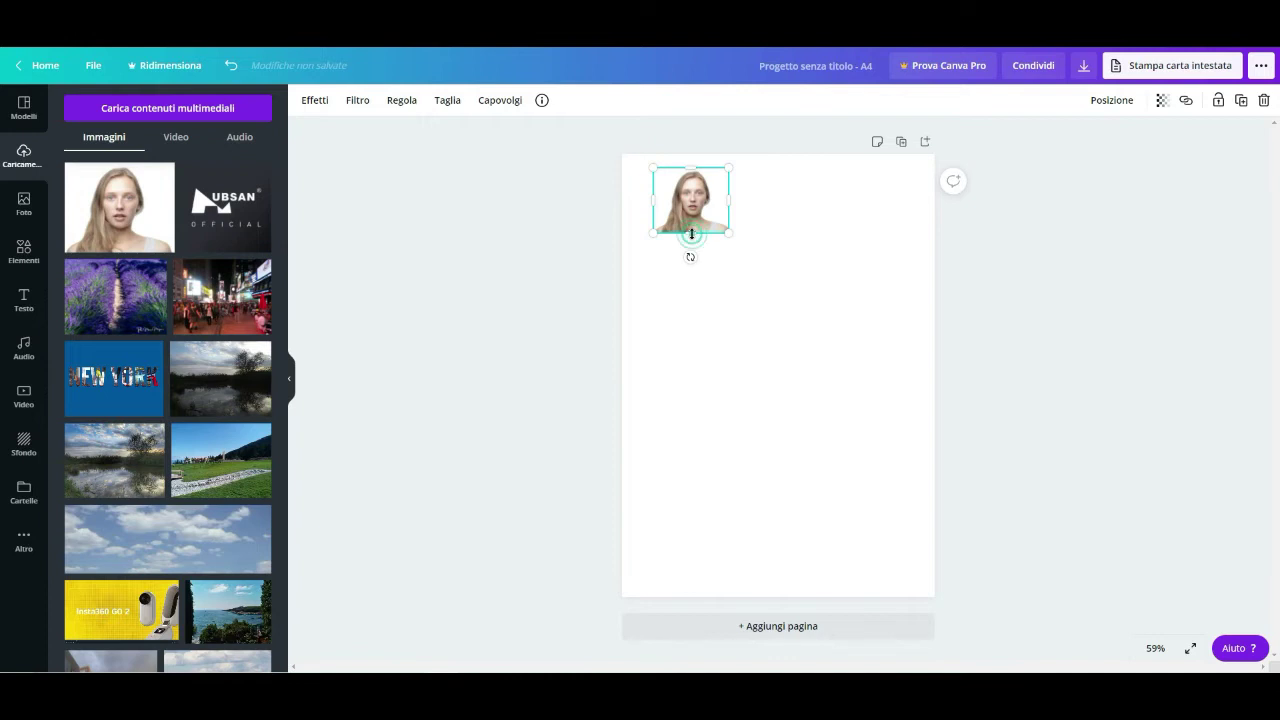
left_click_drag(691, 237, 692, 244)
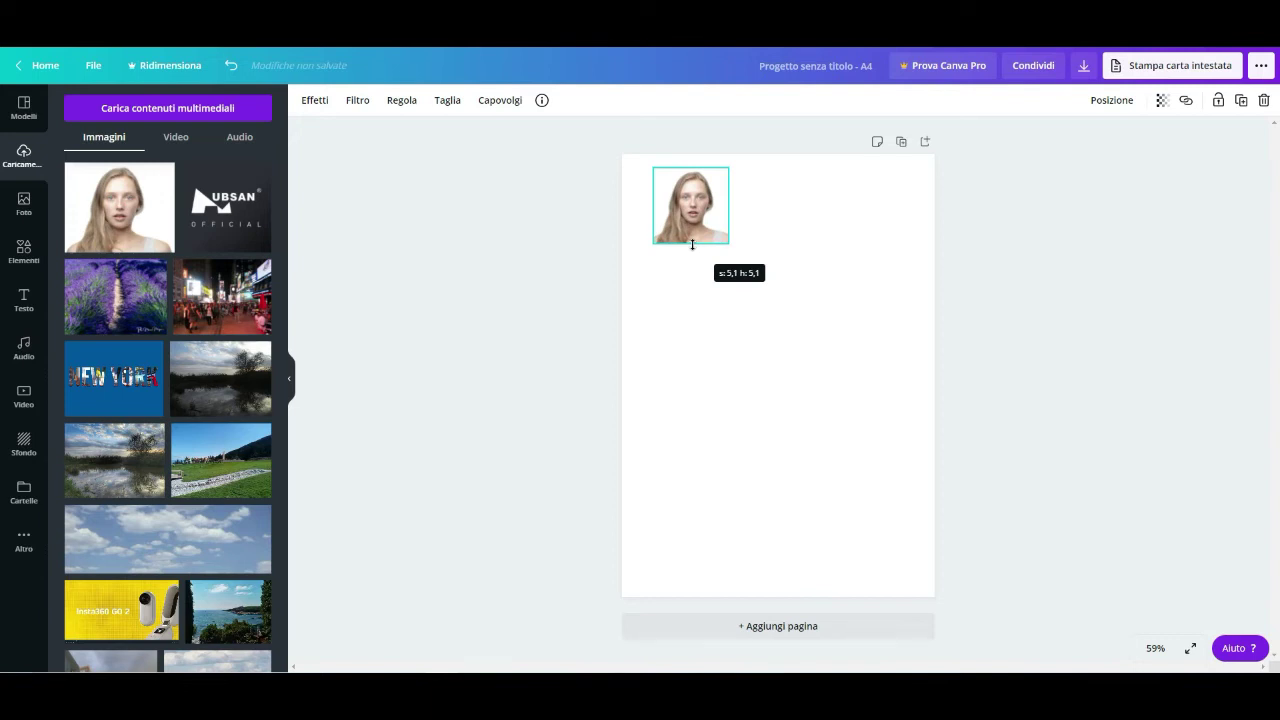
left_click_drag(692, 244, 680, 204)
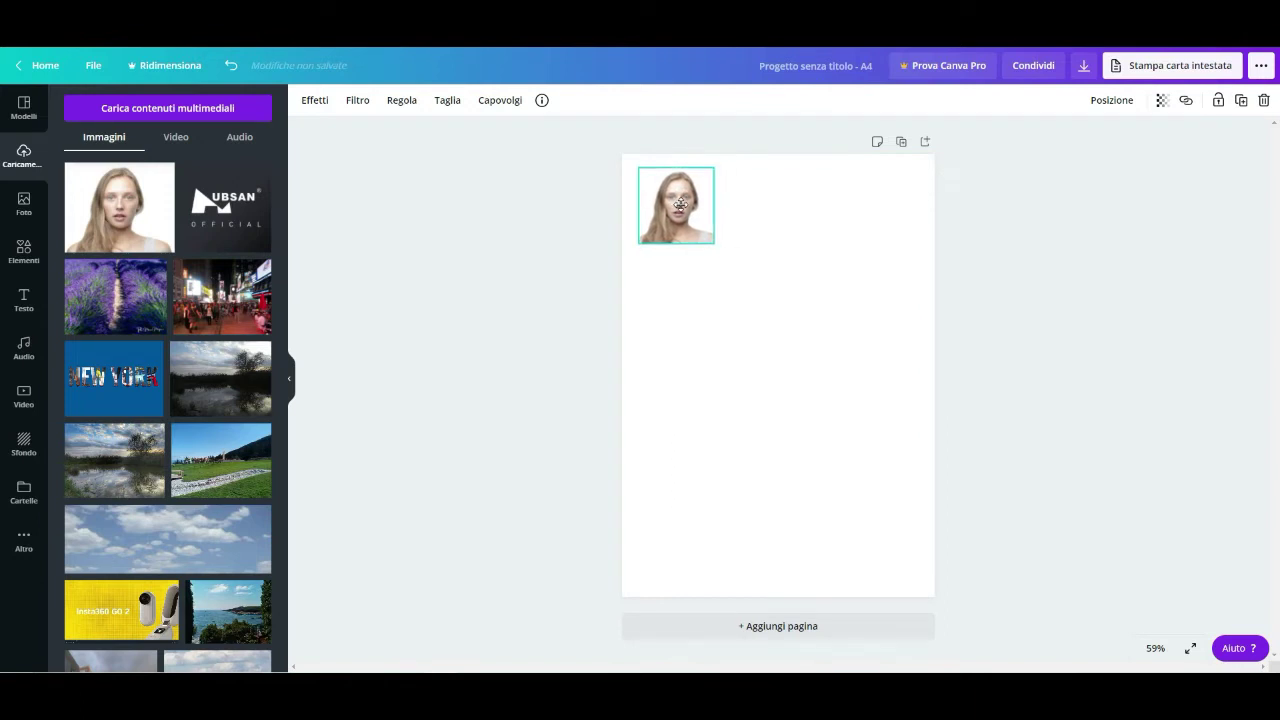
Copy the portrait into an evenly spaced grid of three columns and four rows filling the page.
left_click_drag(684, 219, 768, 204)
left_click_drag(689, 207, 876, 206)
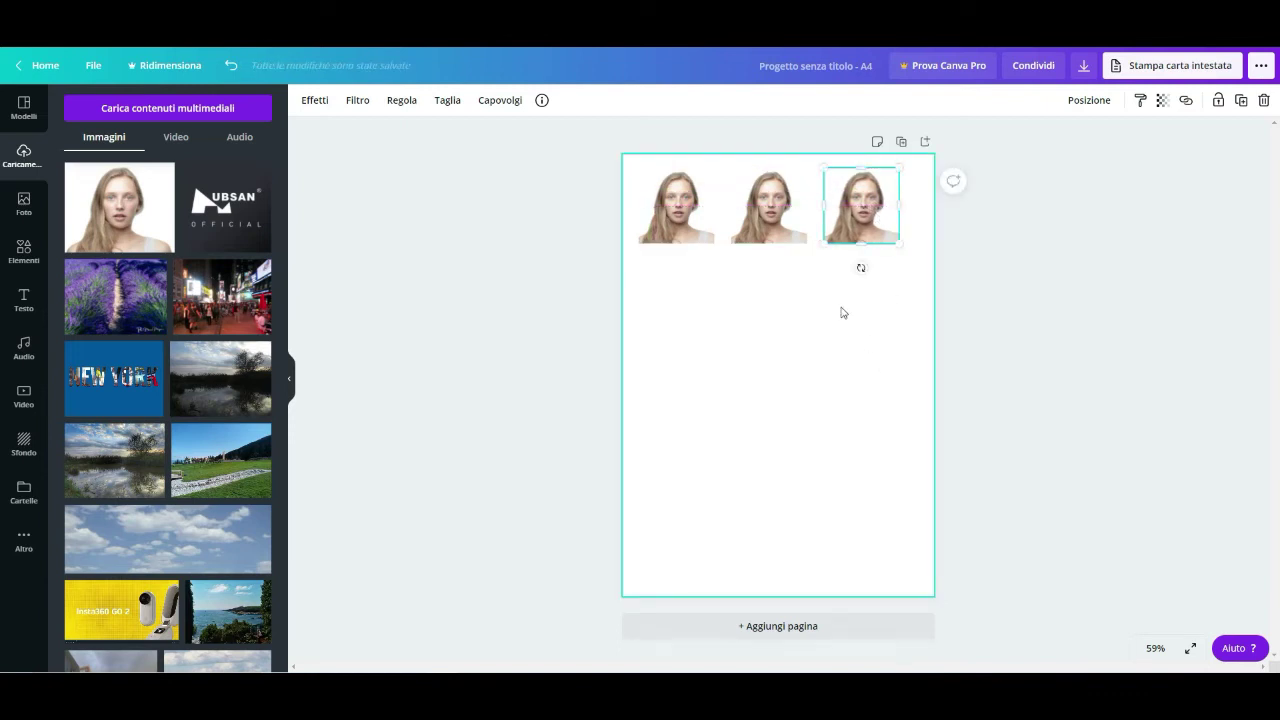
left_click_drag(874, 288, 643, 158)
key("ctrl+d")
key("ctrl+d")
key("ctrl+d")
left_click_drag(688, 200, 692, 210)
left_click(960, 300)
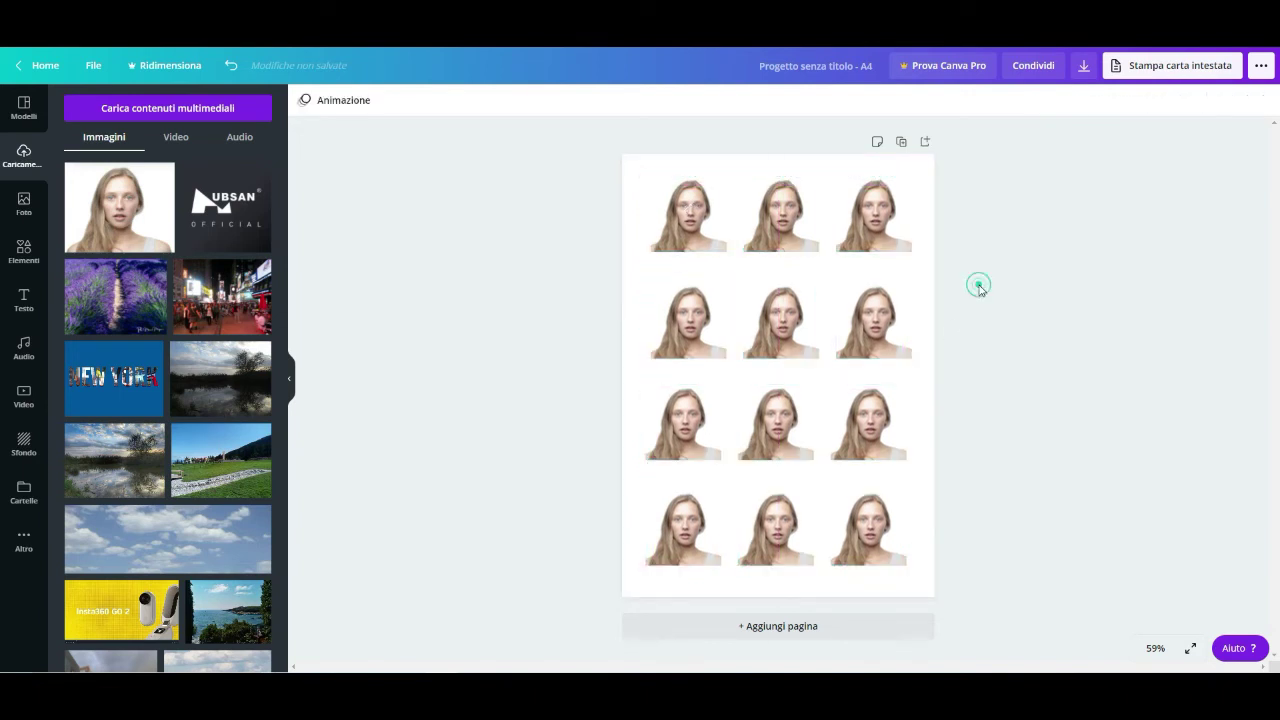
Insert a horizontal dotted line and align it along the bottom edge of the second row of portraits.
left_click(24, 252)
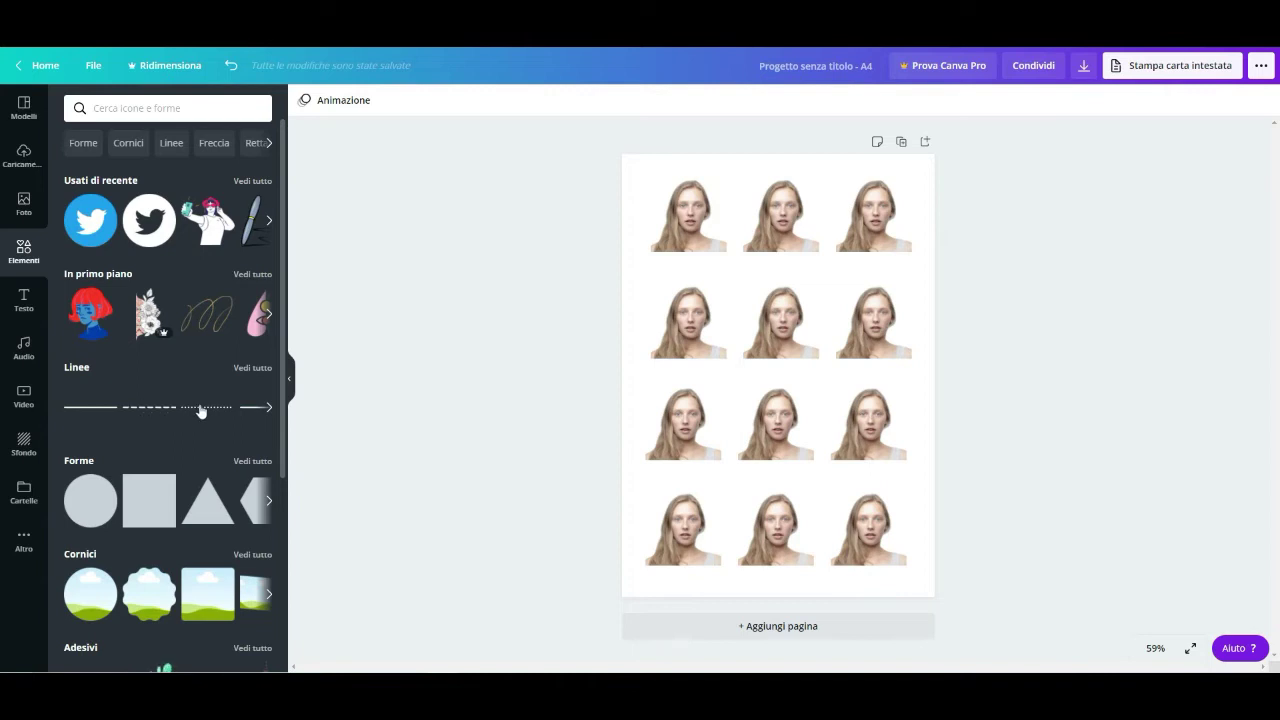
left_click(200, 407)
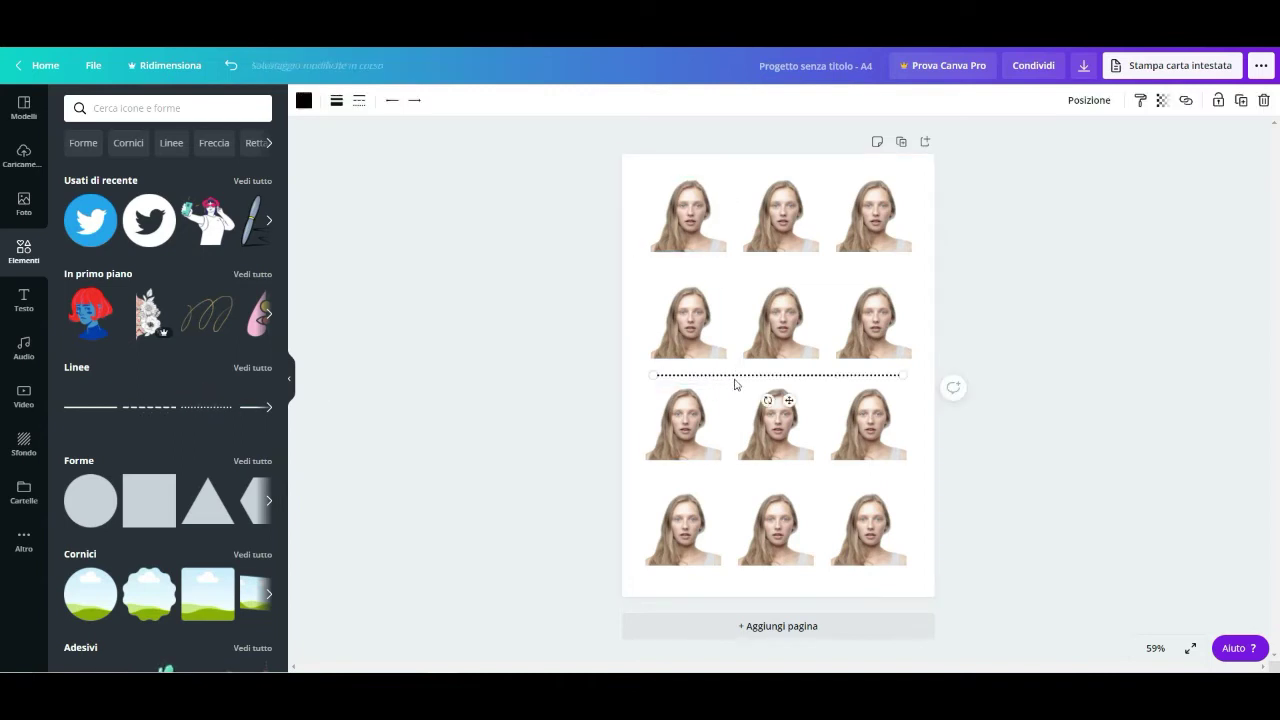
left_click_drag(727, 370, 727, 362)
left_click(694, 310)
left_click(689, 319)
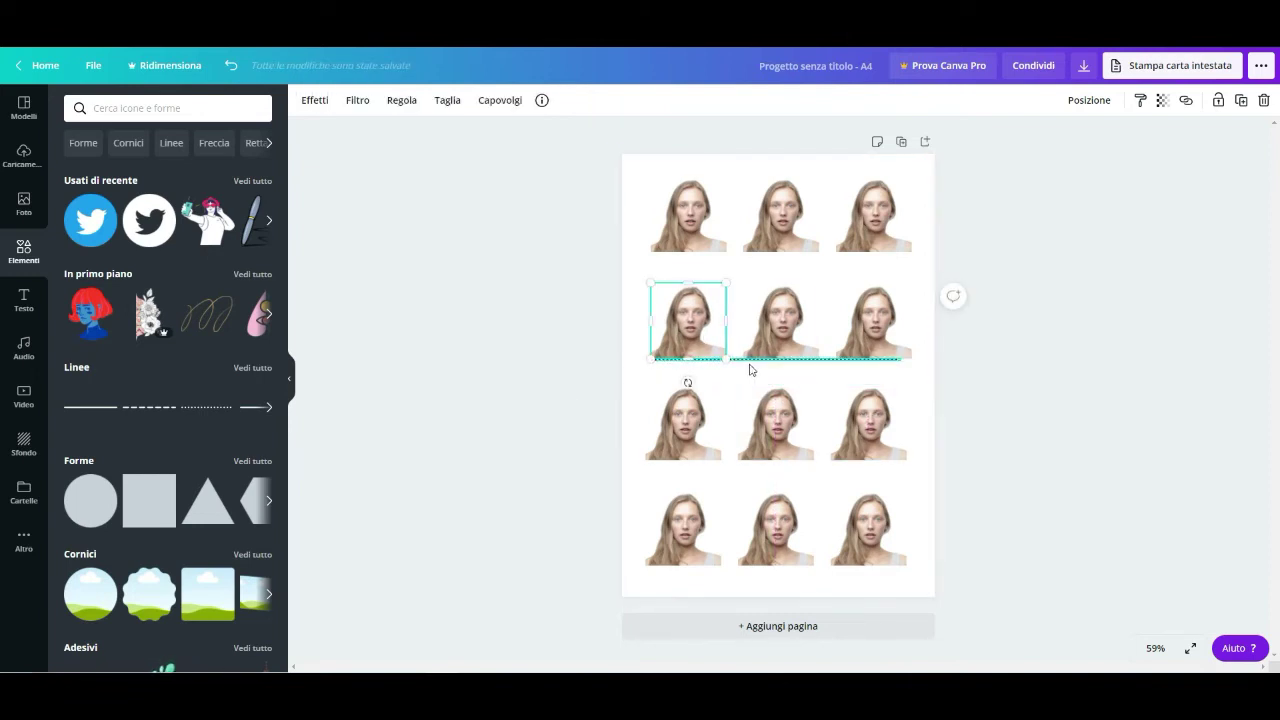
Duplicate the dotted line and align the copy along the top edge of the second row.
left_click(752, 367)
key("ctrl+d")
left_click_drag(733, 366, 729, 282)
left_click(710, 305)
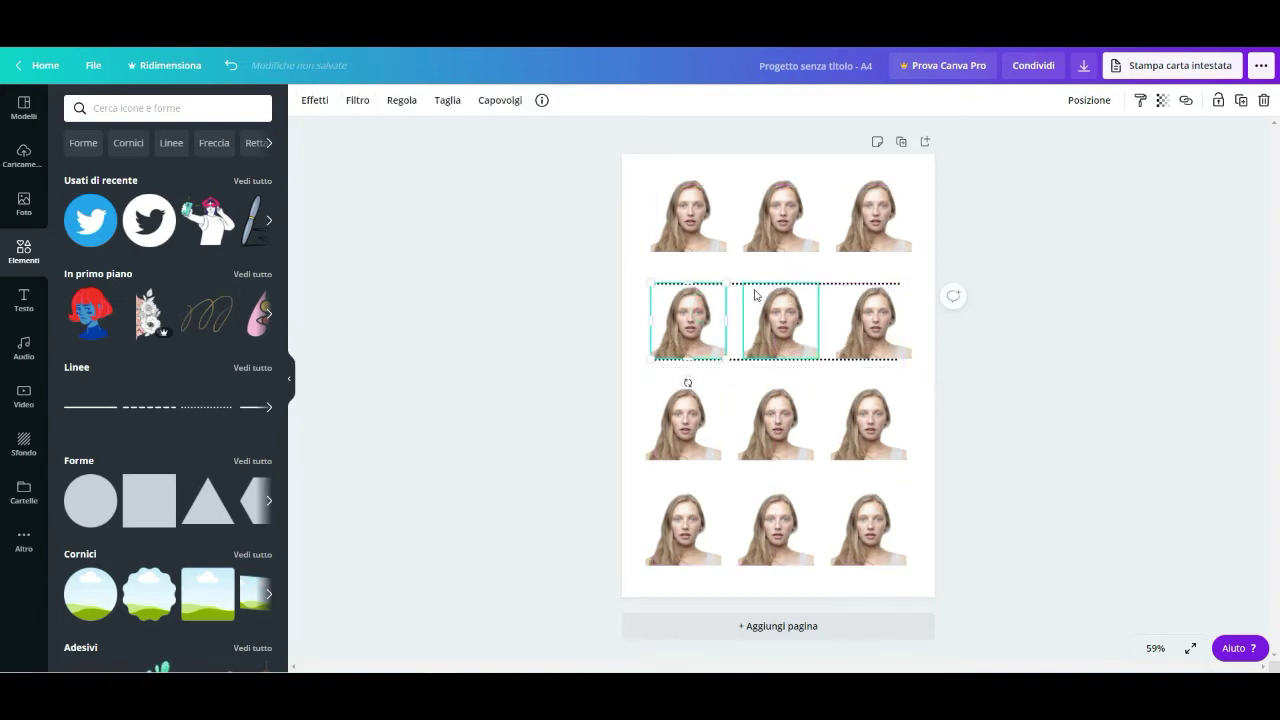
Extend both dotted lines of the second row to the right edge of its last portrait.
left_click(825, 375)
left_click(834, 283)
left_click_drag(906, 283, 912, 283)
left_click(889, 357)
left_click_drag(901, 358, 912, 358)
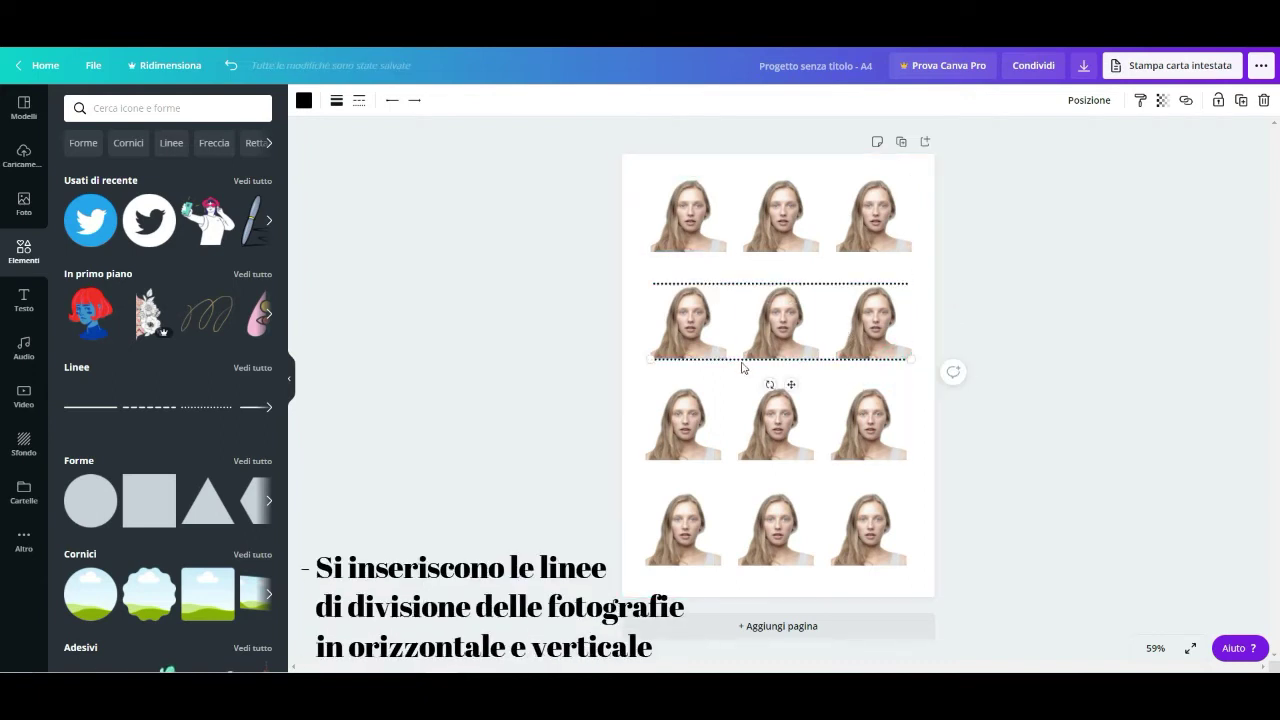
Duplicate the dotted line and align the copy along the top edge of the third row of portraits.
key("ctrl+d")
left_click_drag(736, 378, 728, 396)
left_click(683, 430)
left_click(754, 478)
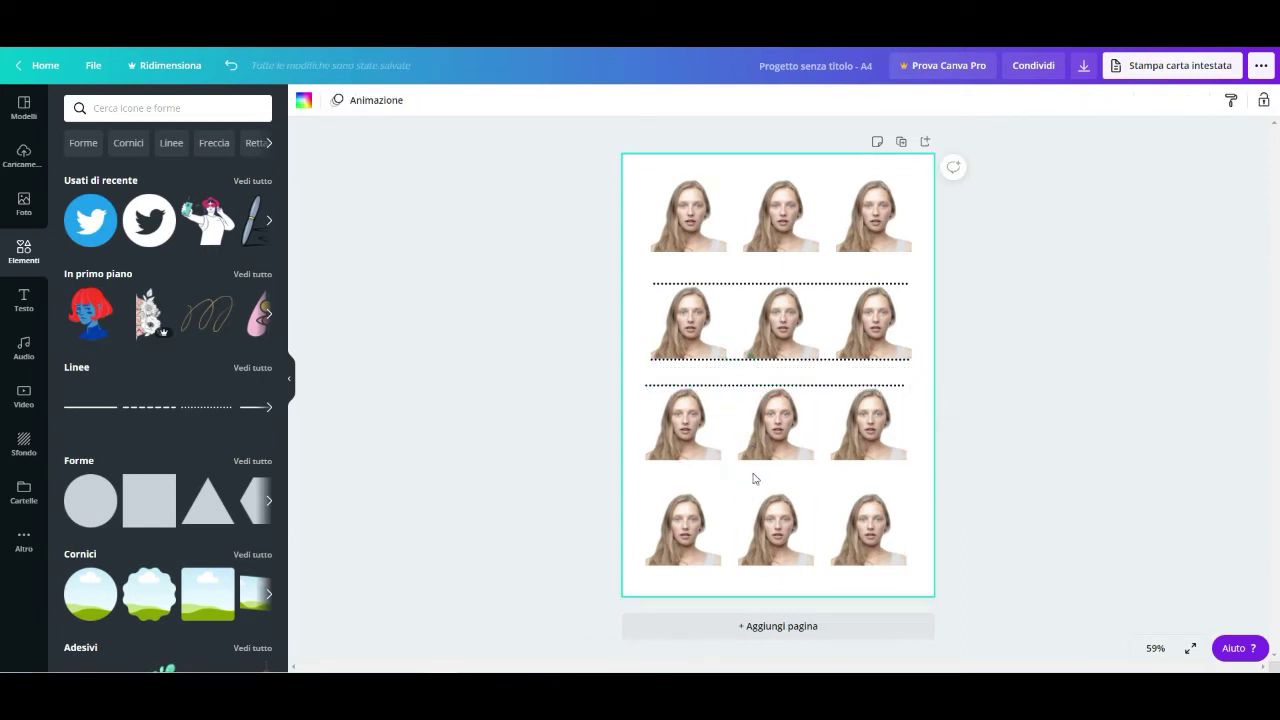
Copy the dotted line along the bottom edge of the third row and the top and bottom edges of the fourth row.
left_click(729, 384)
key("ctrl+d")
left_click_drag(748, 397, 740, 574)
left_click(690, 515)
left_click(760, 490)
key("ctrl+d")
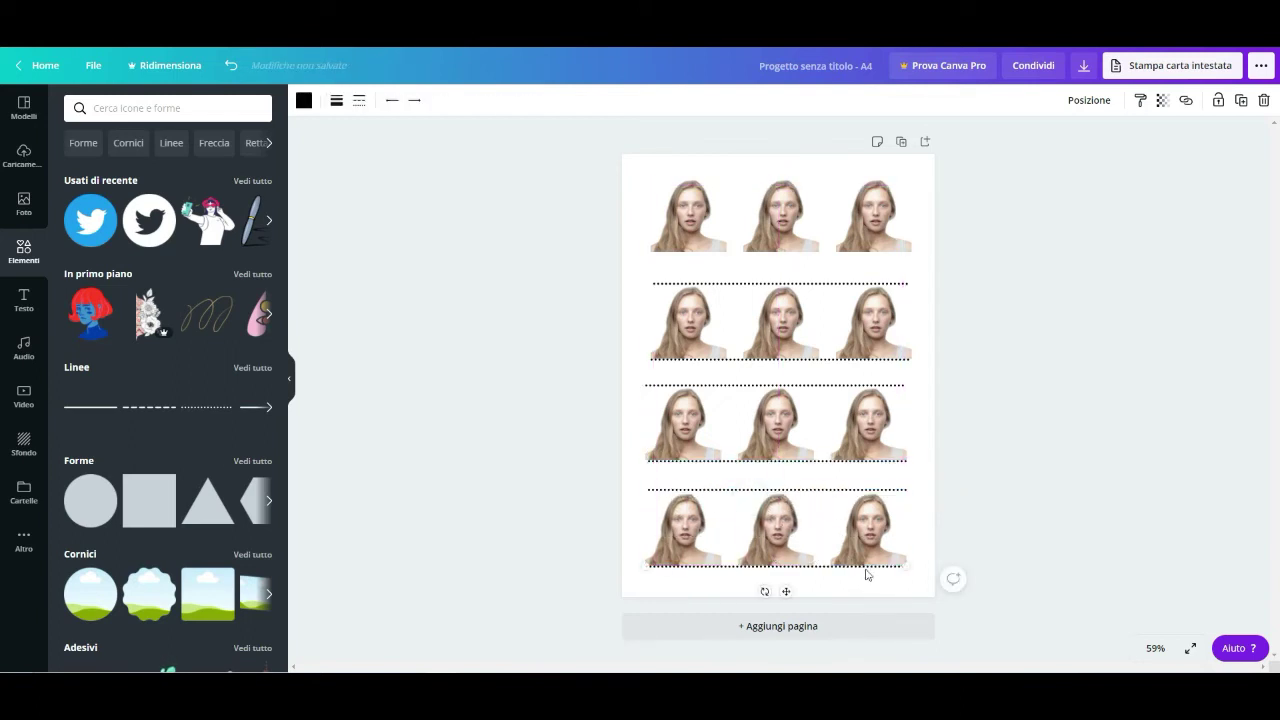
Adjust the right ends of the dotted lines around the lower three rows so they reach the portraits' right edge.
left_click_drag(909, 567, 911, 566)
left_click(869, 489)
left_click_drag(908, 490, 911, 461)
left_click(893, 462)
left_click(893, 385)
mouse_move(905, 386)
left_mouse_down()
mouse_move(917, 360)
mouse_move(910, 384)
left_mouse_up()
left_click(885, 360)
left_click(903, 386)
left_click(892, 285)
left_click_drag(909, 283, 911, 283)
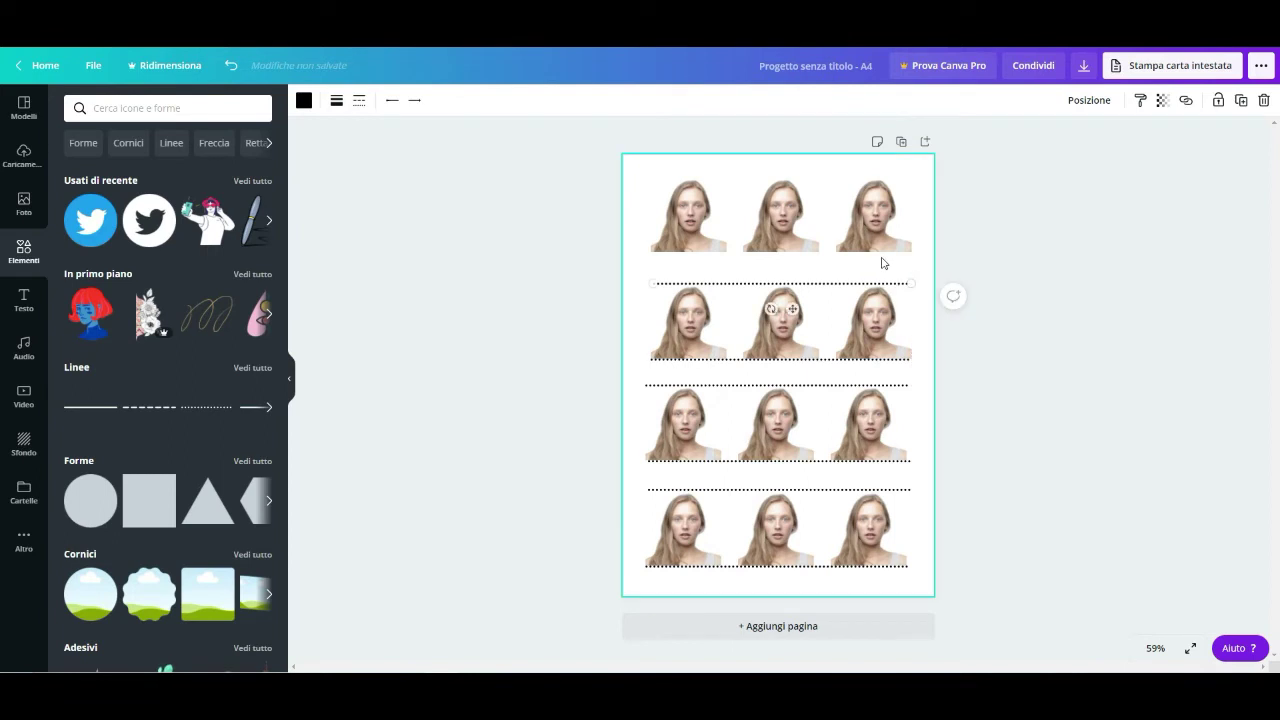
Copy the dotted line along the bottom and top edges of the first row of portraits.
left_click_drag(829, 285, 820, 253)
left_click_drag(909, 252, 909, 282)
left_click(895, 283)
left_click(909, 385)
left_click_drag(909, 385, 912, 384)
left_click(752, 250)
left_click_drag(748, 252, 737, 177)
left_click(688, 208)
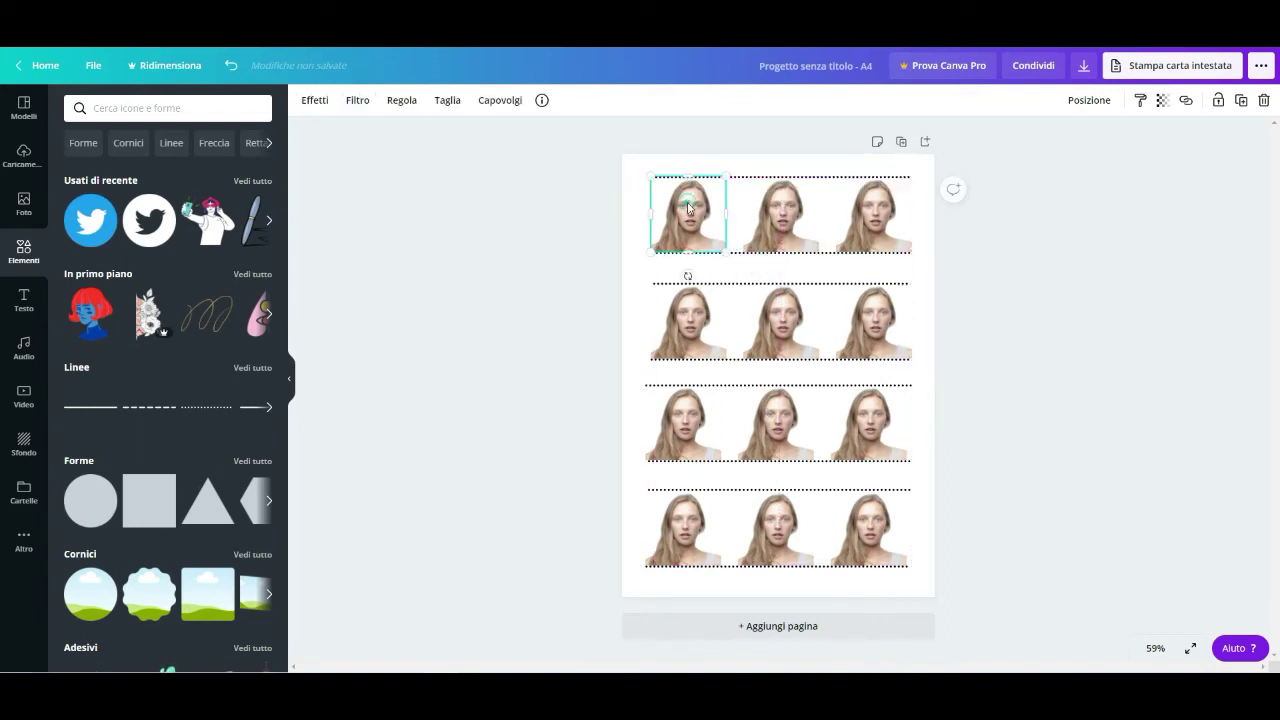
left_click(780, 372)
Make a vertical dotted line along the portraits' left edge, stretched from the top of the first row to the bottom of the fourth.
left_click(743, 252)
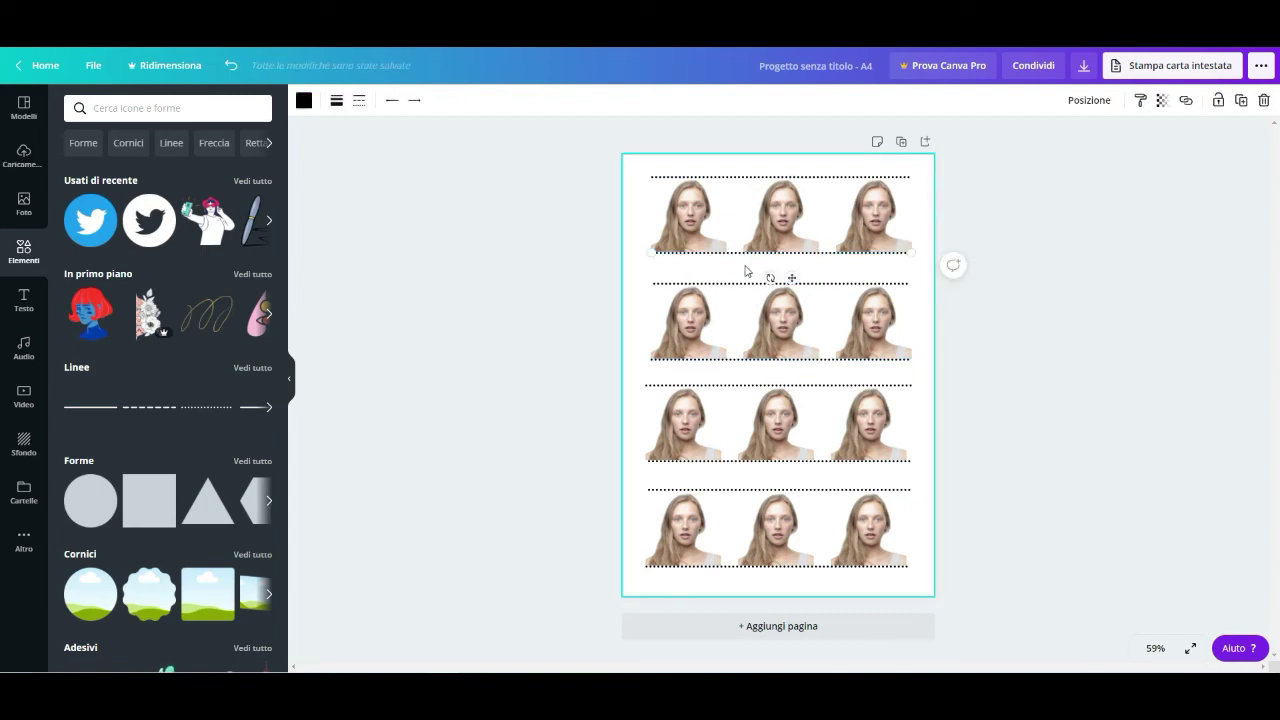
left_click_drag(770, 278, 734, 252)
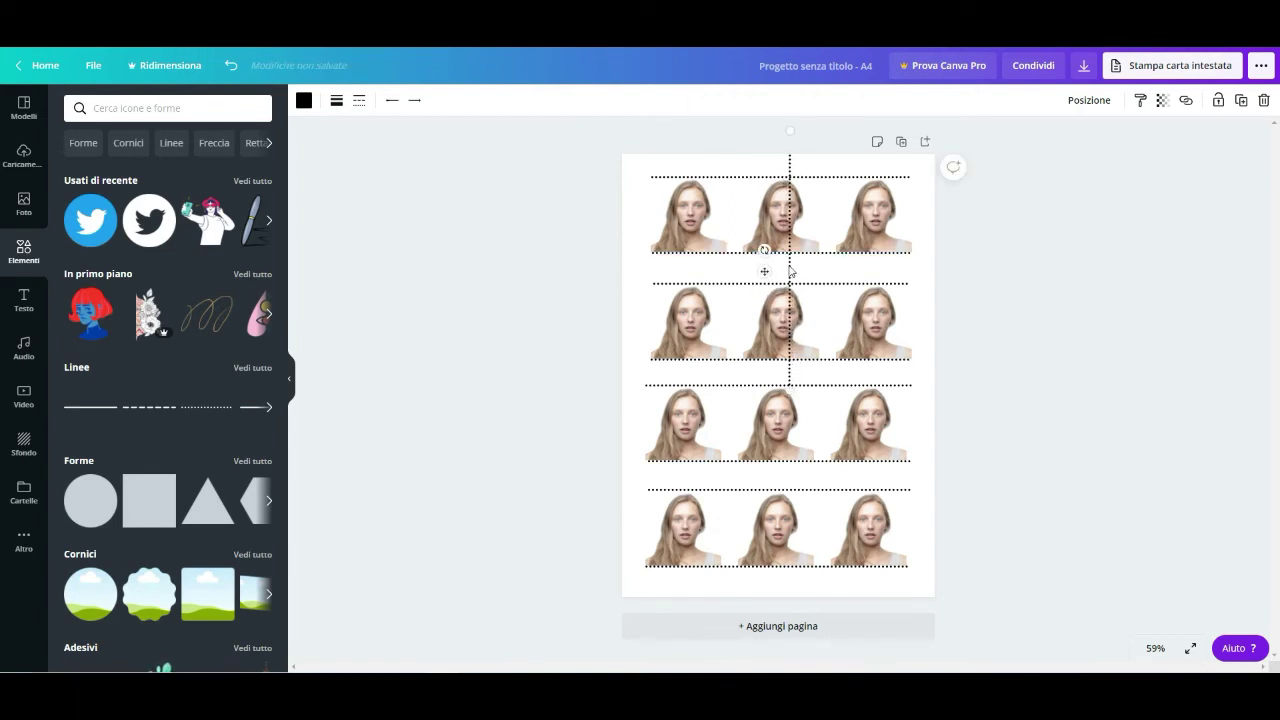
left_click_drag(762, 268, 623, 313)
left_click(688, 244)
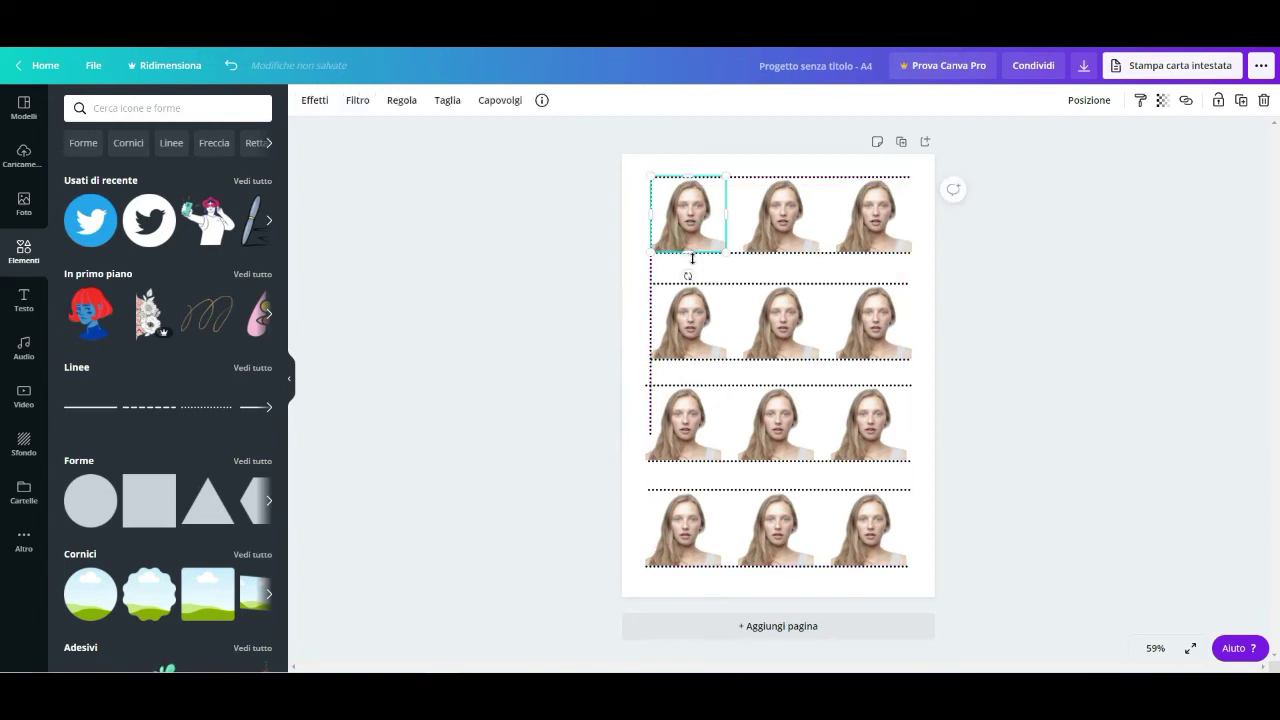
left_click(652, 428)
left_click_drag(650, 437, 650, 567)
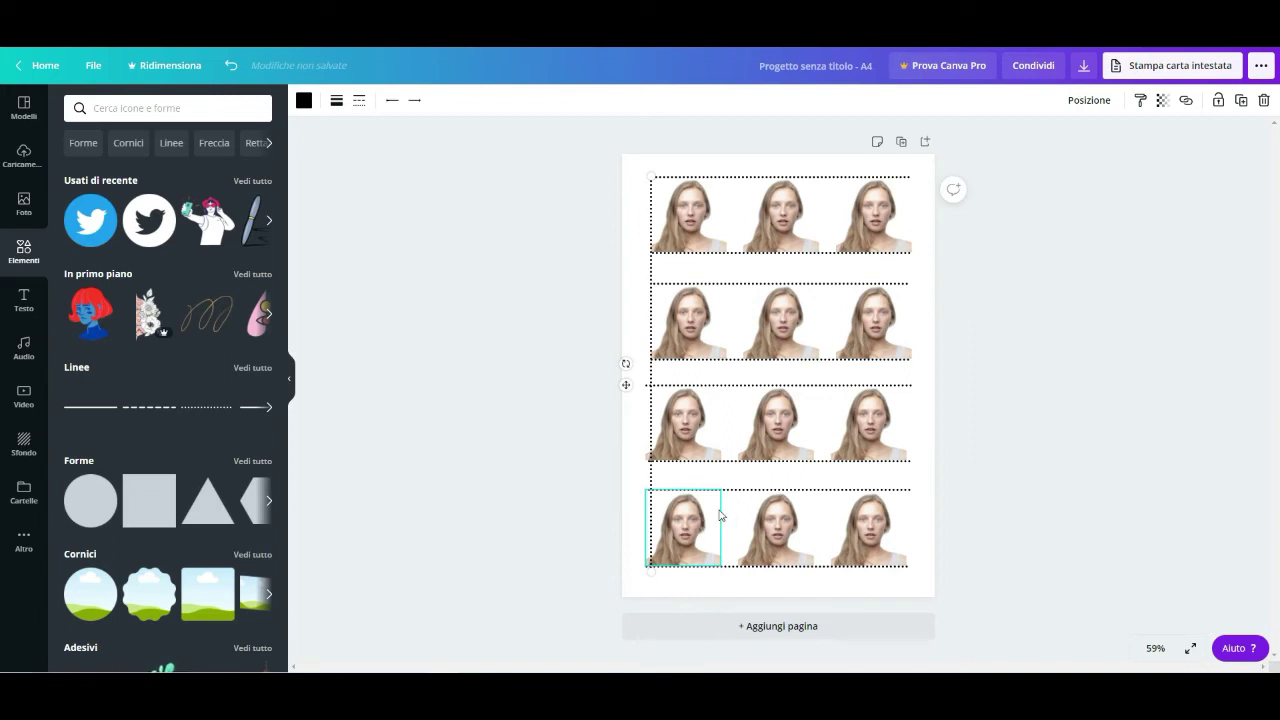
Shift the fourth and third rows of portraits with their dotted lines to the right, lining them up with the vertical line.
left_click(718, 530)
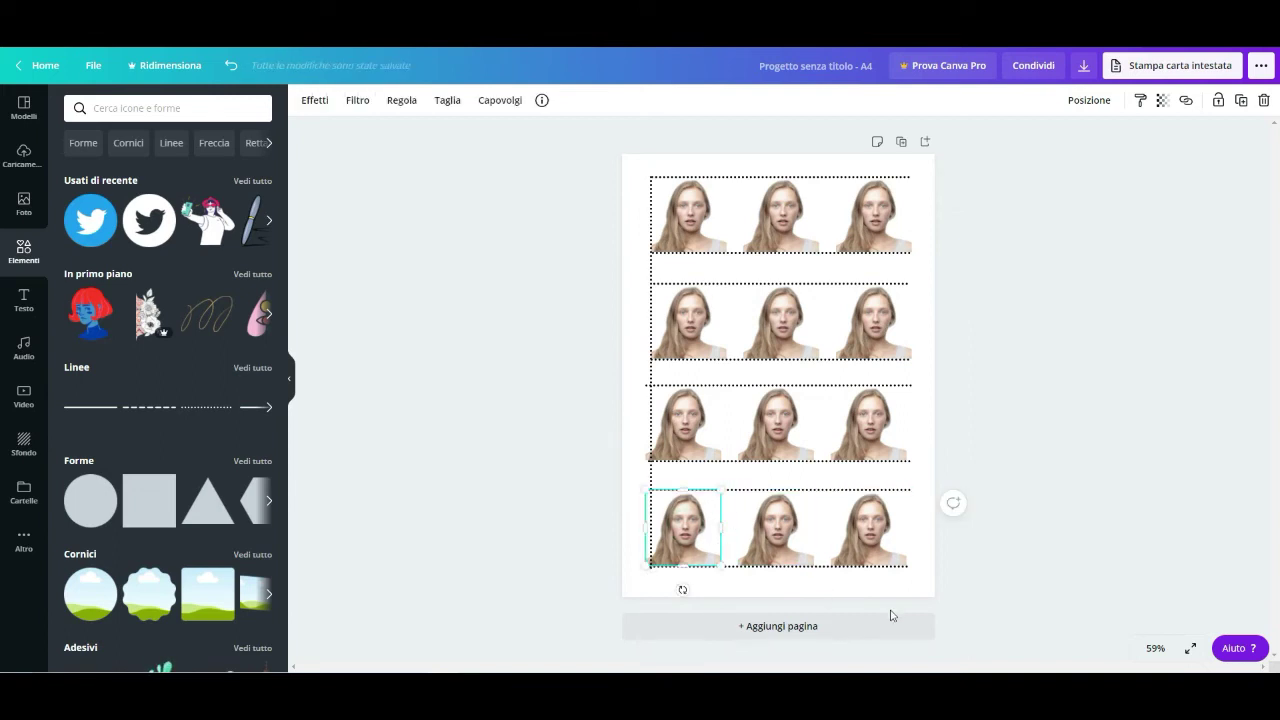
left_click_drag(903, 587, 700, 482)
left_click_drag(737, 545, 712, 529)
left_click(700, 435)
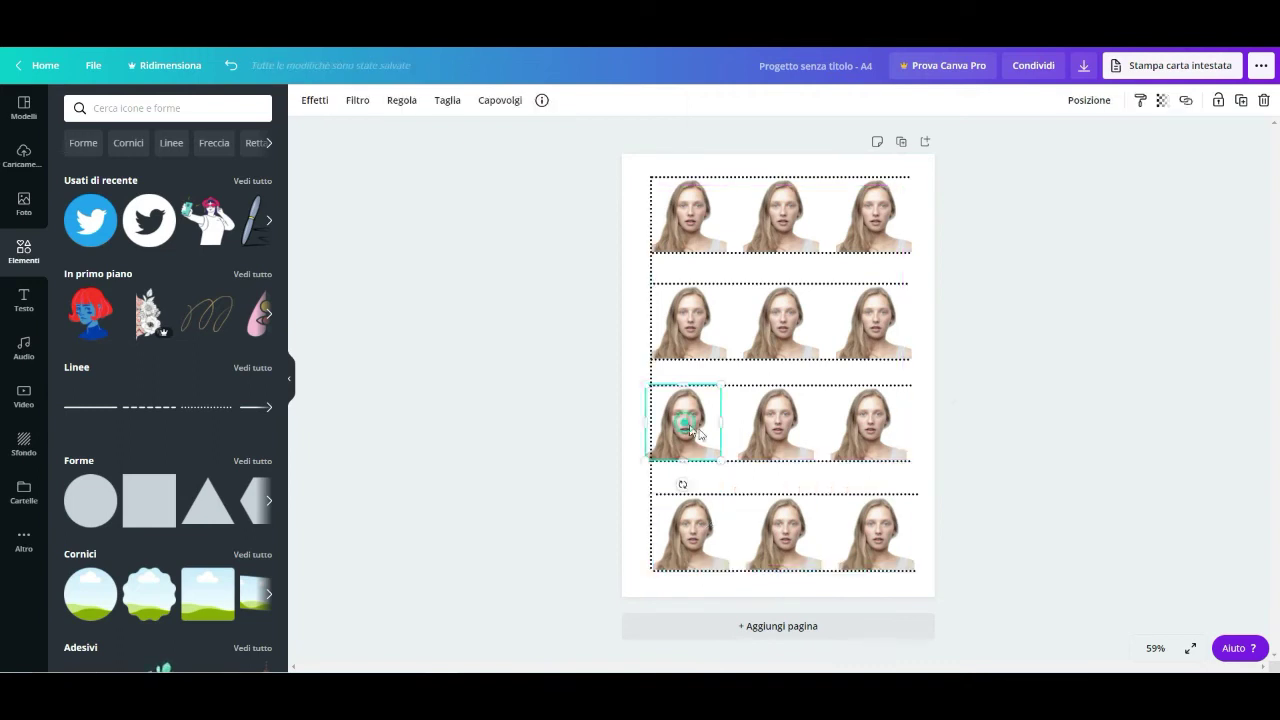
left_click_drag(849, 478, 709, 416)
left_click_drag(709, 418, 715, 420)
left_click(723, 321)
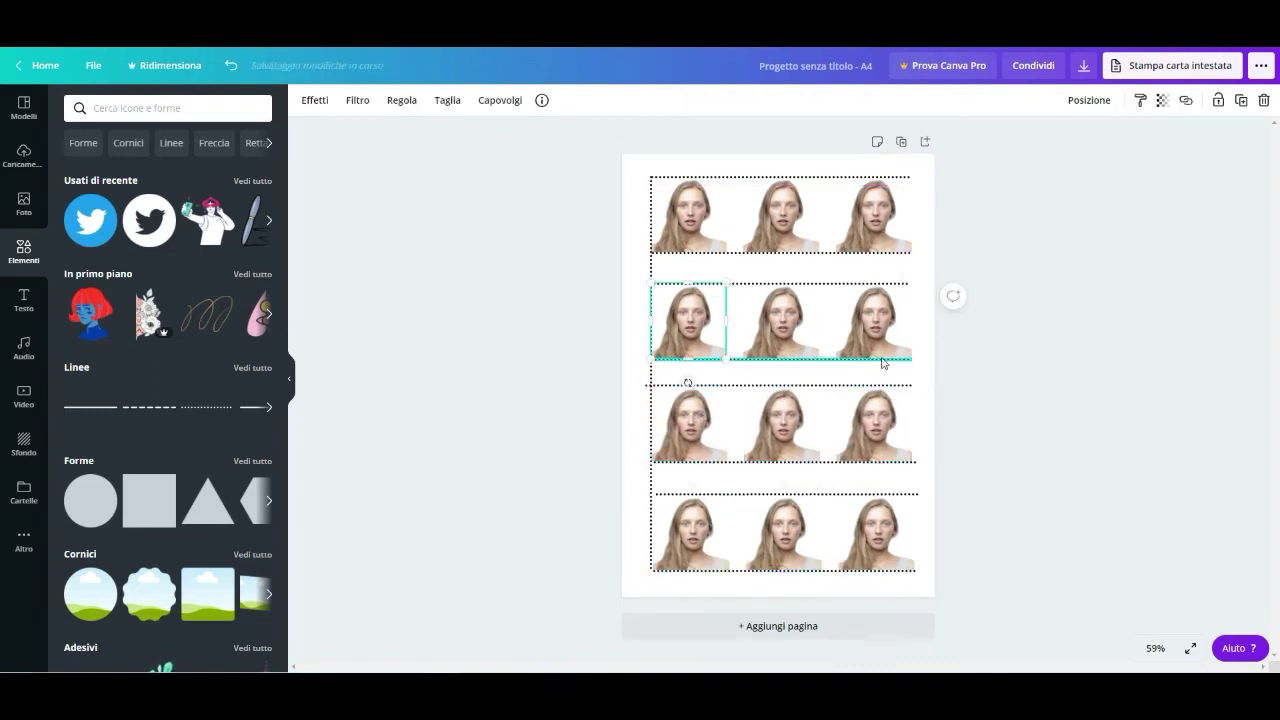
Copy the vertical dotted line and place the copy along the right edge of the first column of portraits.
left_click(650, 493)
left_click(651, 214)
key("ctrl+d")
left_click_drag(657, 262, 727, 255)
left_click(690, 225)
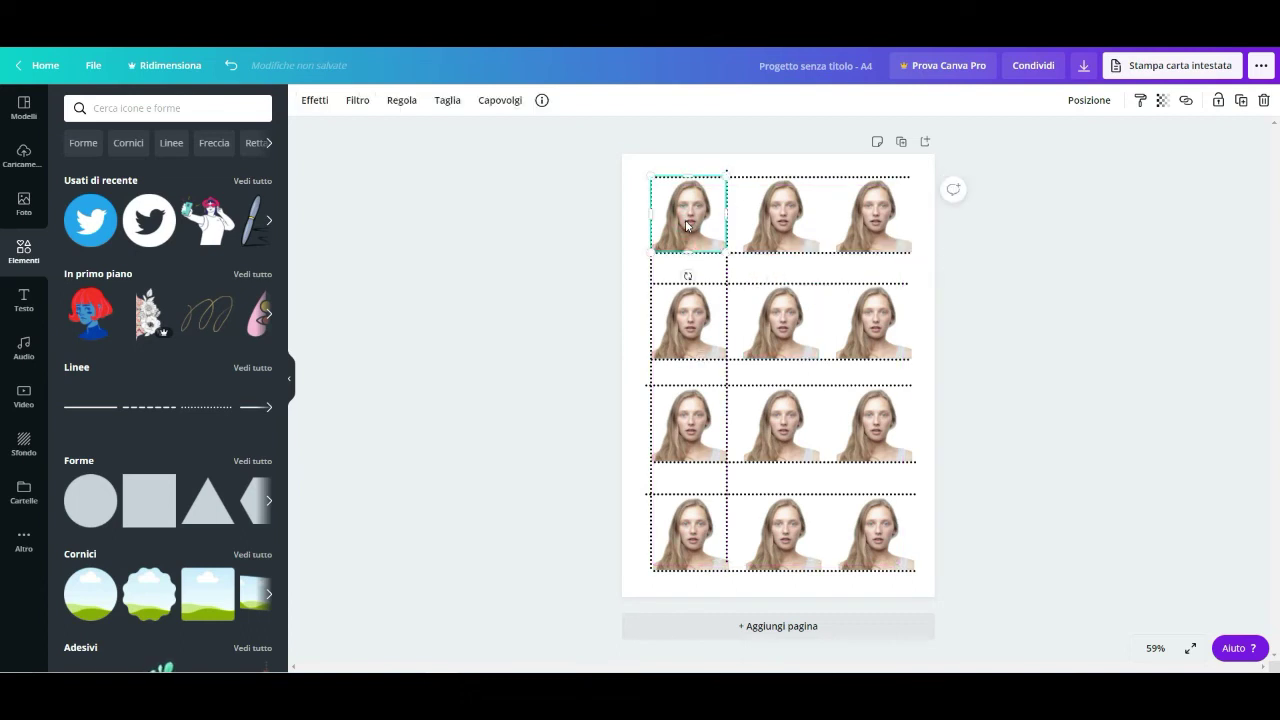
Extend the lower end of the dotted line at the first column's right edge slightly past the bottom horizontal line.
left_click(707, 524)
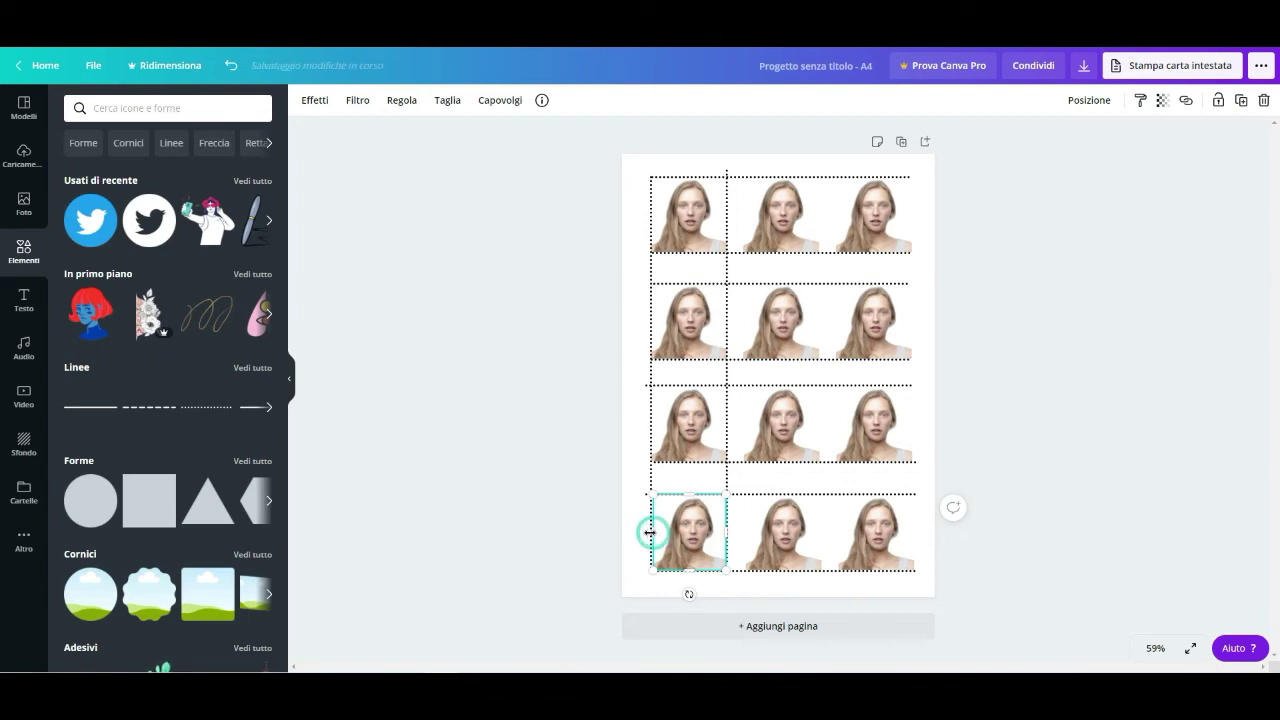
left_click(727, 465)
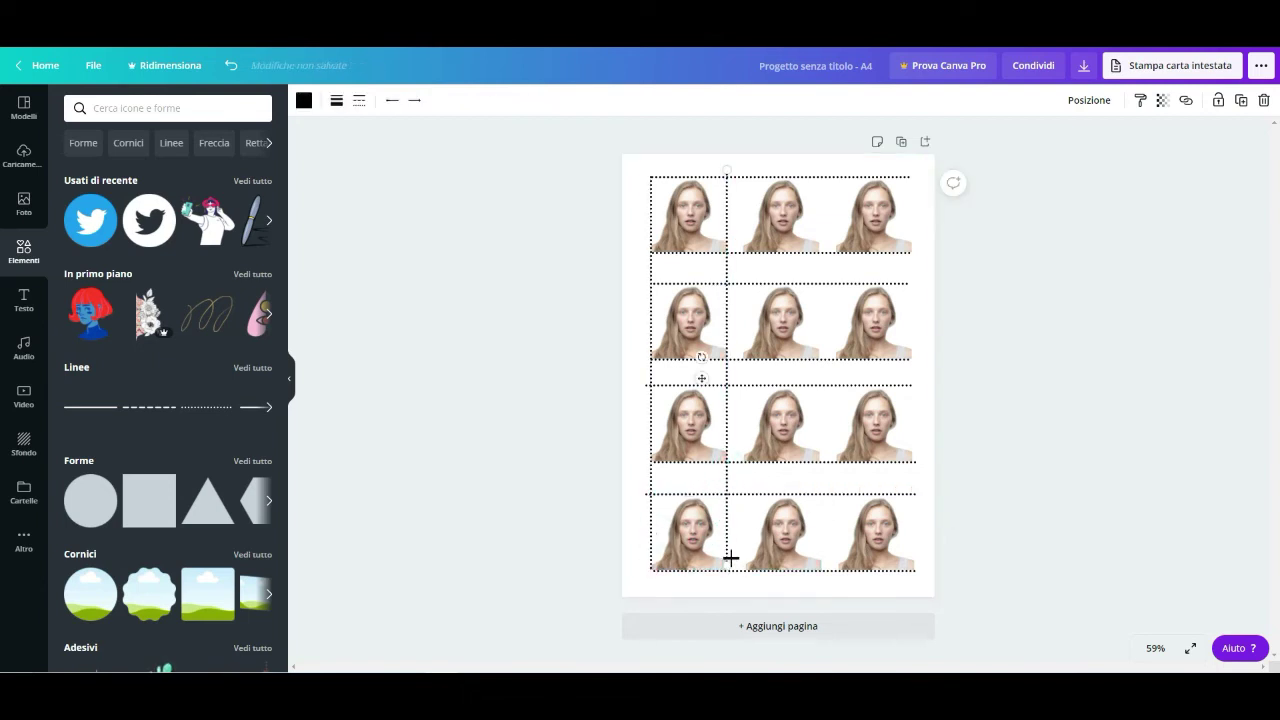
left_click_drag(728, 570, 728, 577)
left_click(781, 268)
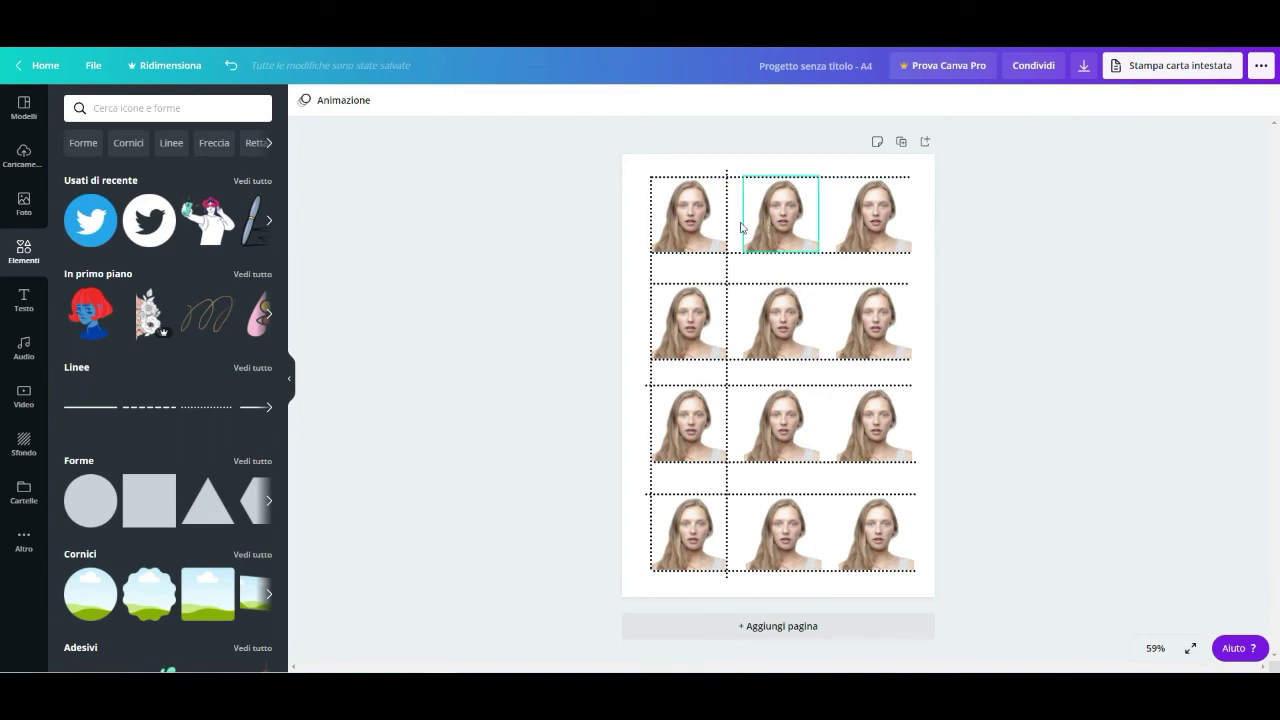
Copy the vertical dotted line along both side edges of the second and third columns of portraits.
left_click(728, 220)
key("ctrl+d")
left_click_drag(735, 231, 743, 221)
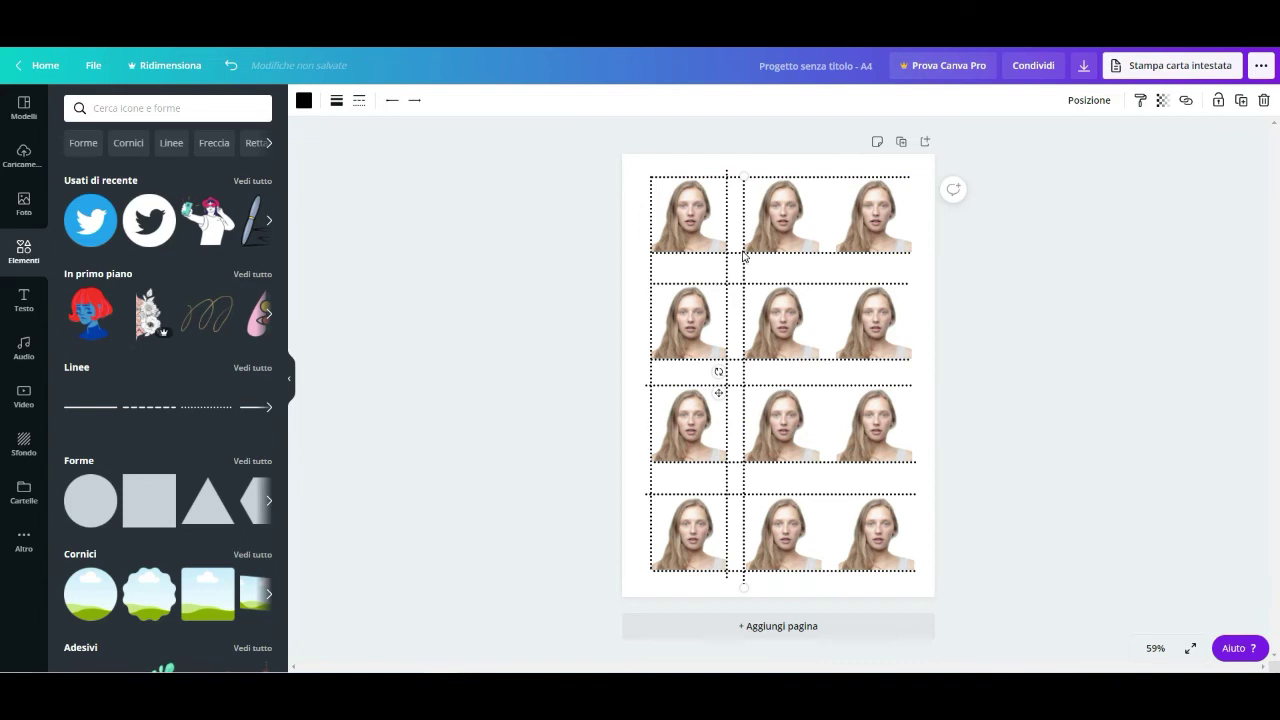
key("ctrl+d")
left_click_drag(752, 235, 908, 202)
key("ctrl+d")
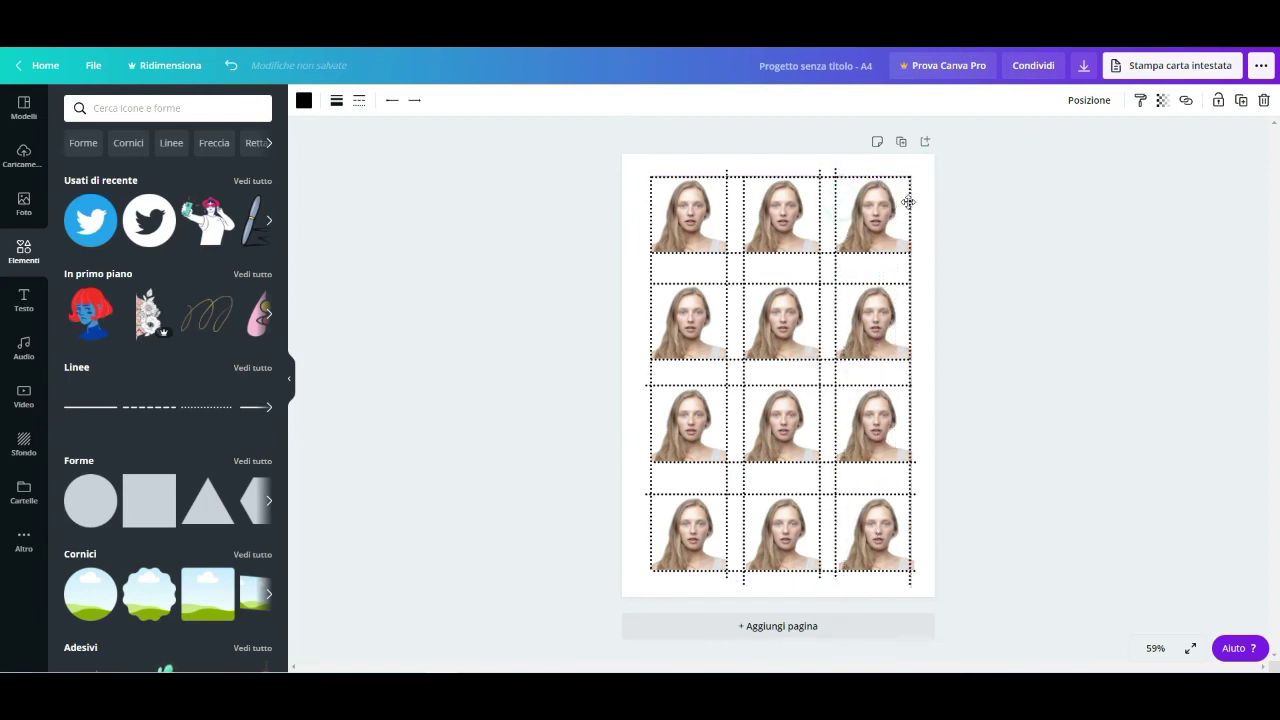
Shorten the upper ends of the vertical dotted lines so they stop at the first row's top horizontal line.
left_click(727, 171)
left_click(821, 178)
left_click_drag(820, 170, 835, 178)
left_click(836, 177)
Trim the overhanging ends of the horizontal dotted lines around the third and fourth rows to the outer vertical lines.
left_click(670, 385)
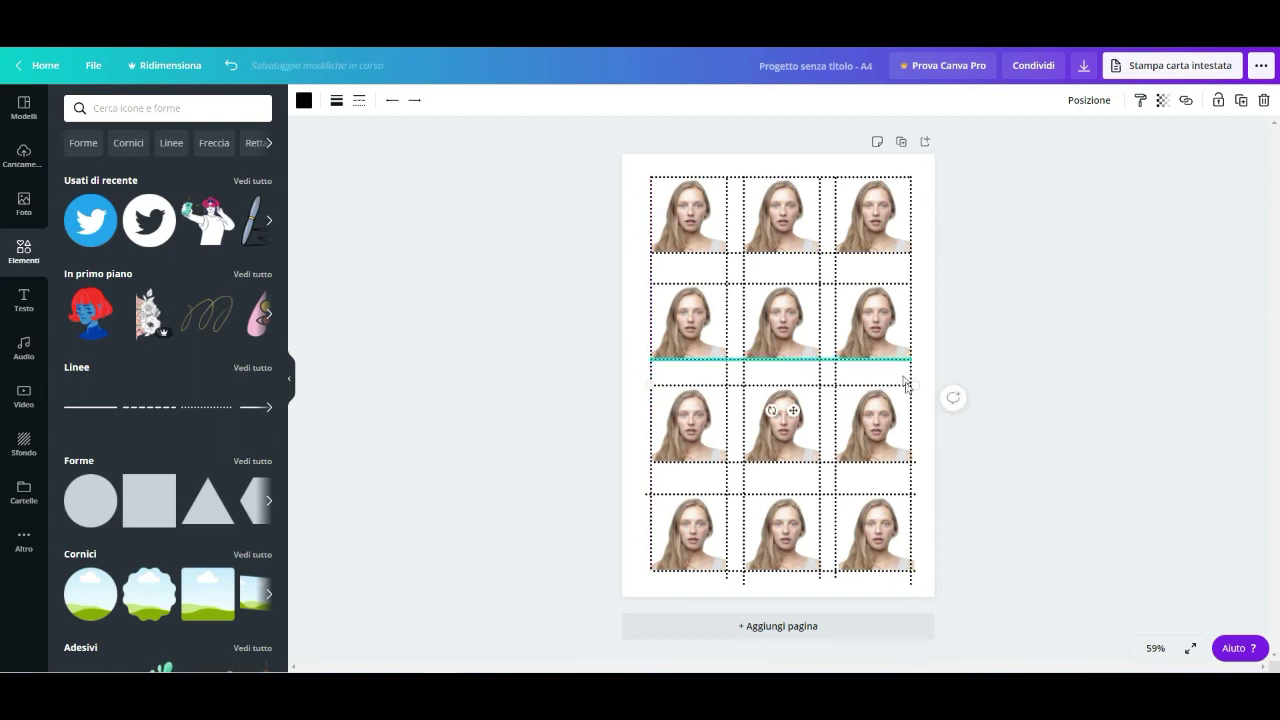
left_click(760, 494)
left_click_drag(916, 462, 910, 493)
left_click(895, 494)
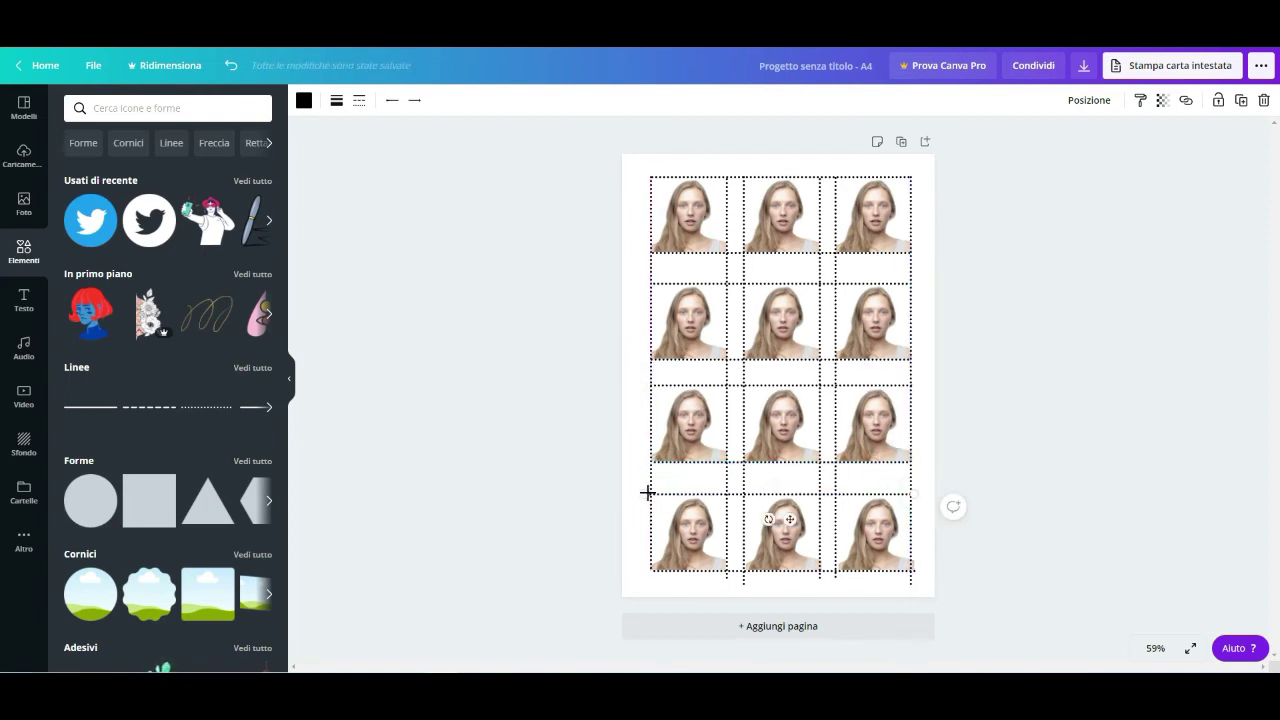
Shorten the lower ends of the vertical dotted lines so they stop at the bottom horizontal line.
left_click(740, 556)
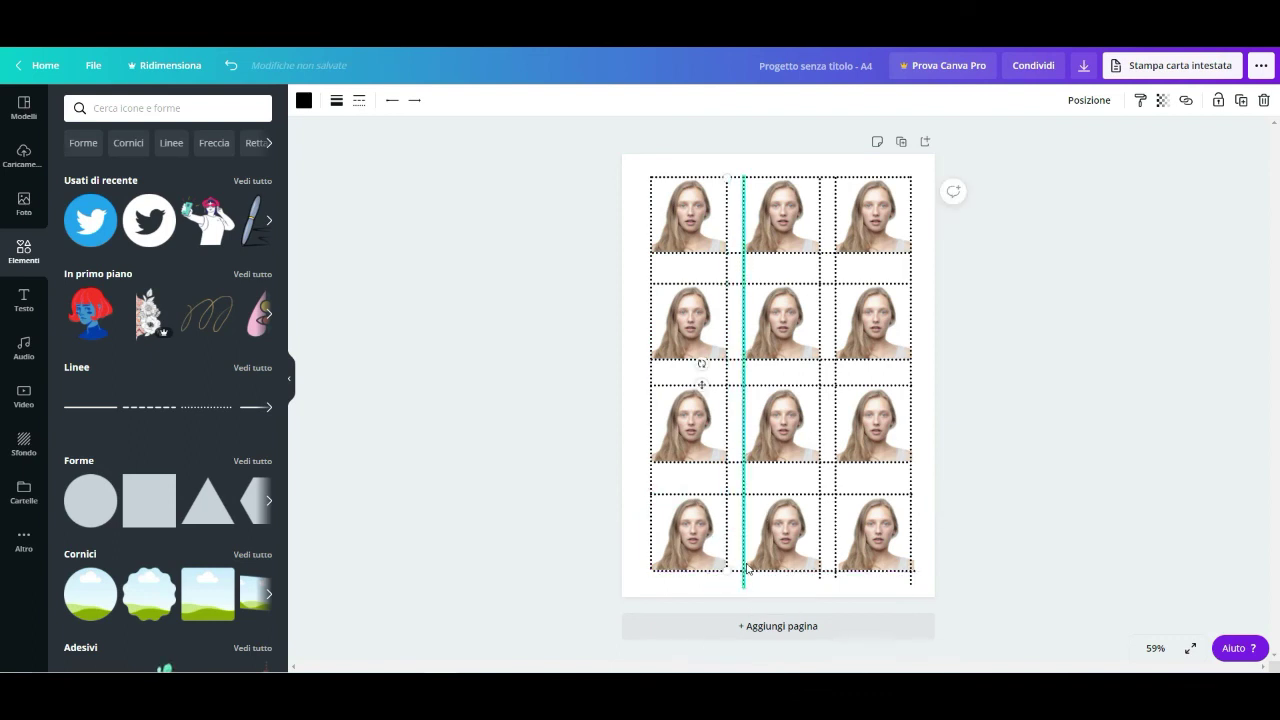
left_click(819, 578)
left_click_drag(819, 578, 872, 565)
Nudge the portraits in all three columns so each one sits inside its dotted cutting frame.
left_click(866, 548)
left_click(885, 455)
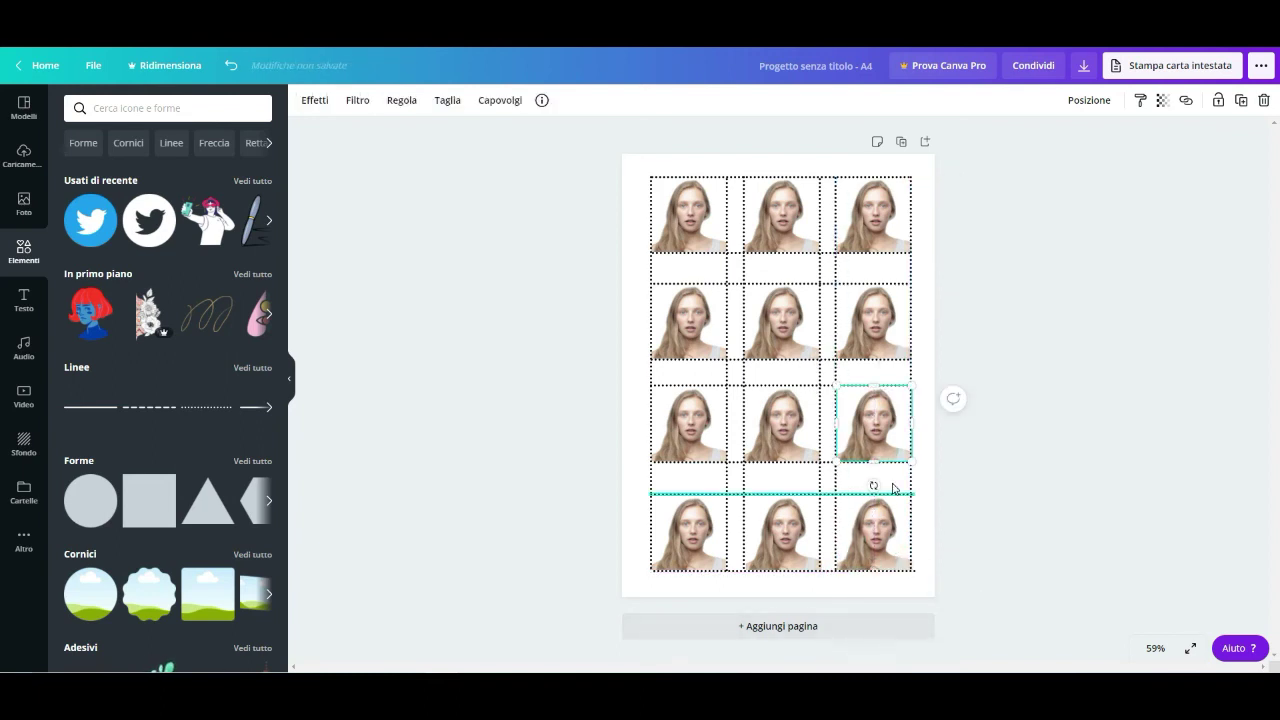
left_click_drag(893, 488, 893, 293)
left_click(777, 224)
left_click(796, 311)
left_click(800, 399)
left_click(668, 313)
left_click(709, 520)
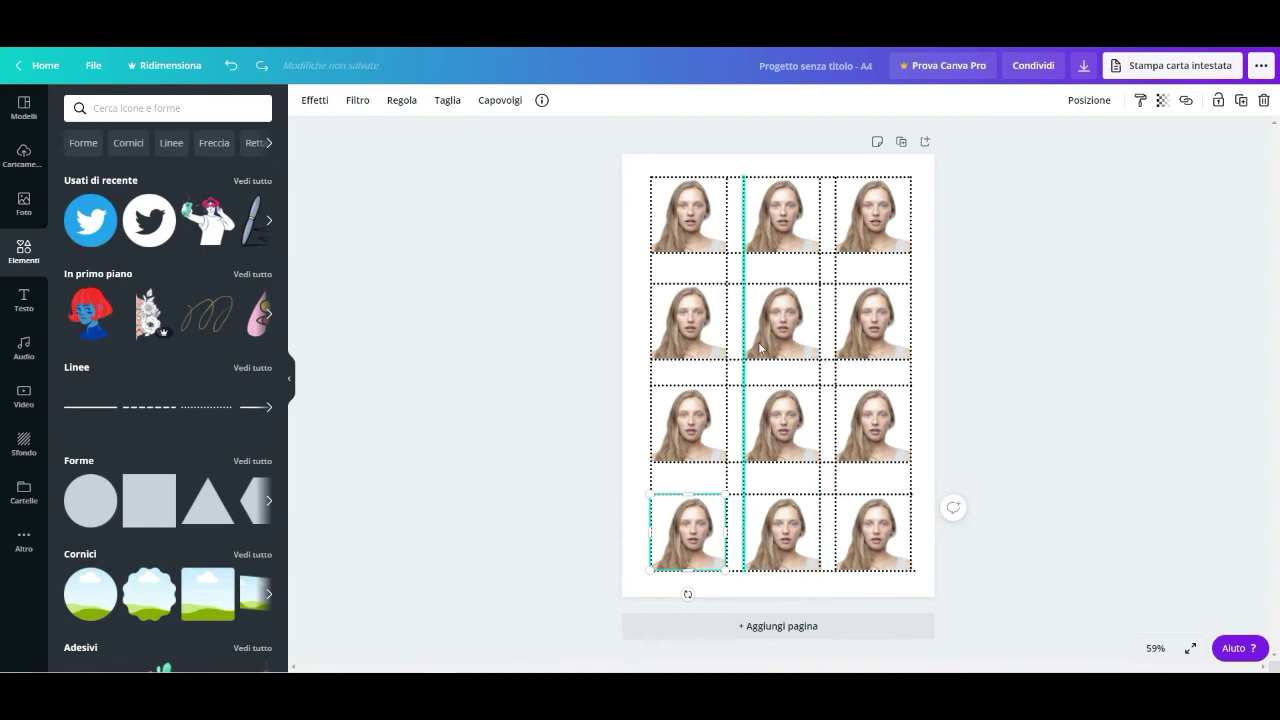
left_click(1015, 327)
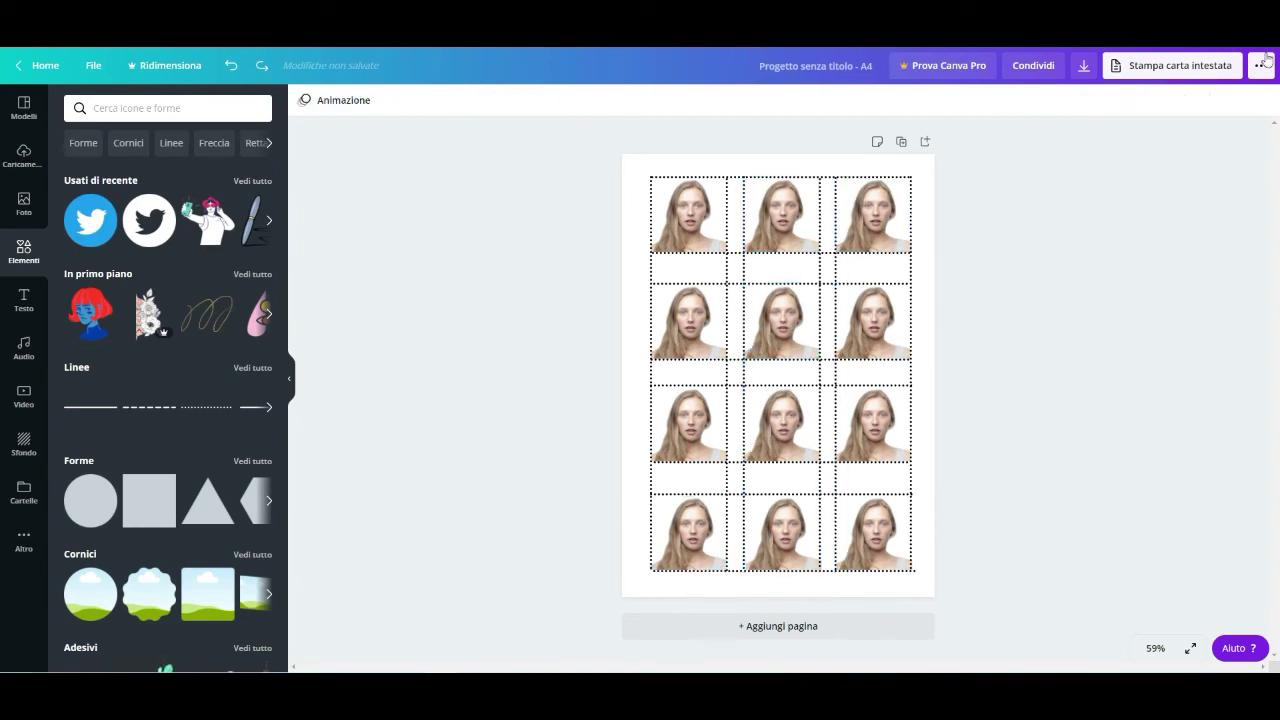
Download the photo sheet as a PDF, dismiss the print offer, and open the file in Adobe Acrobat Reader.
left_click(1084, 67)
left_click(1232, 219)
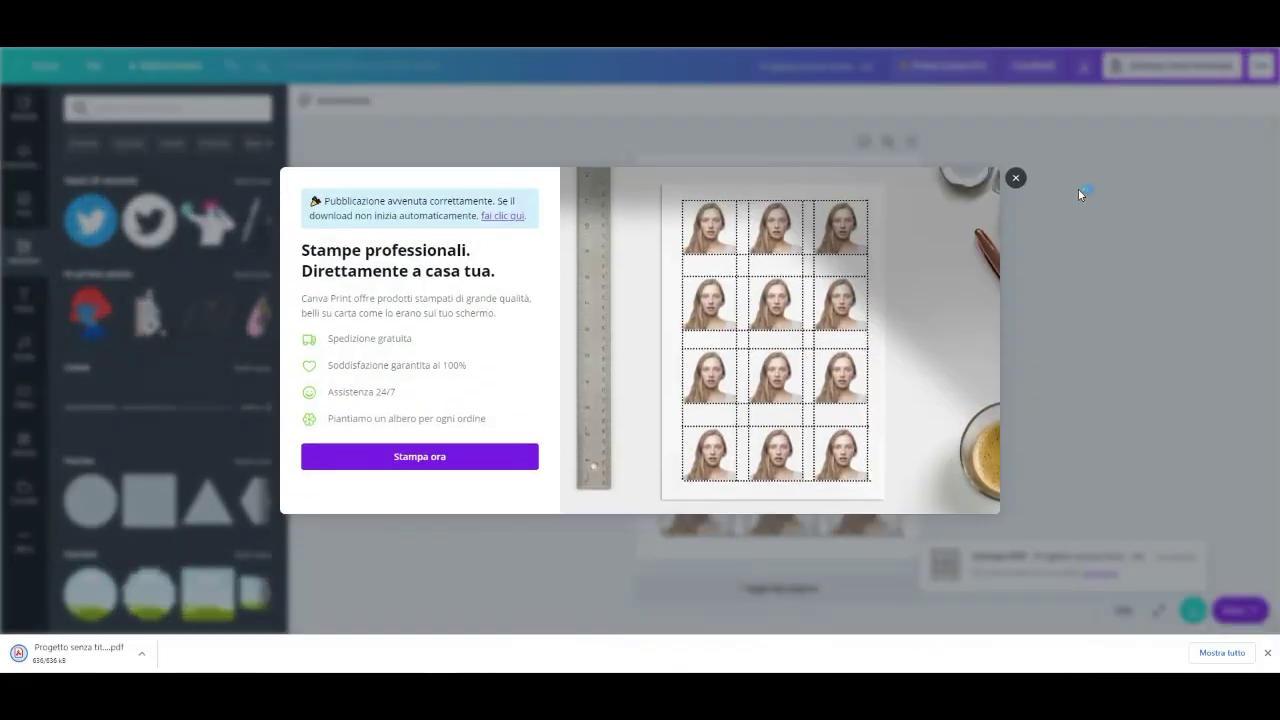
left_click(1015, 181)
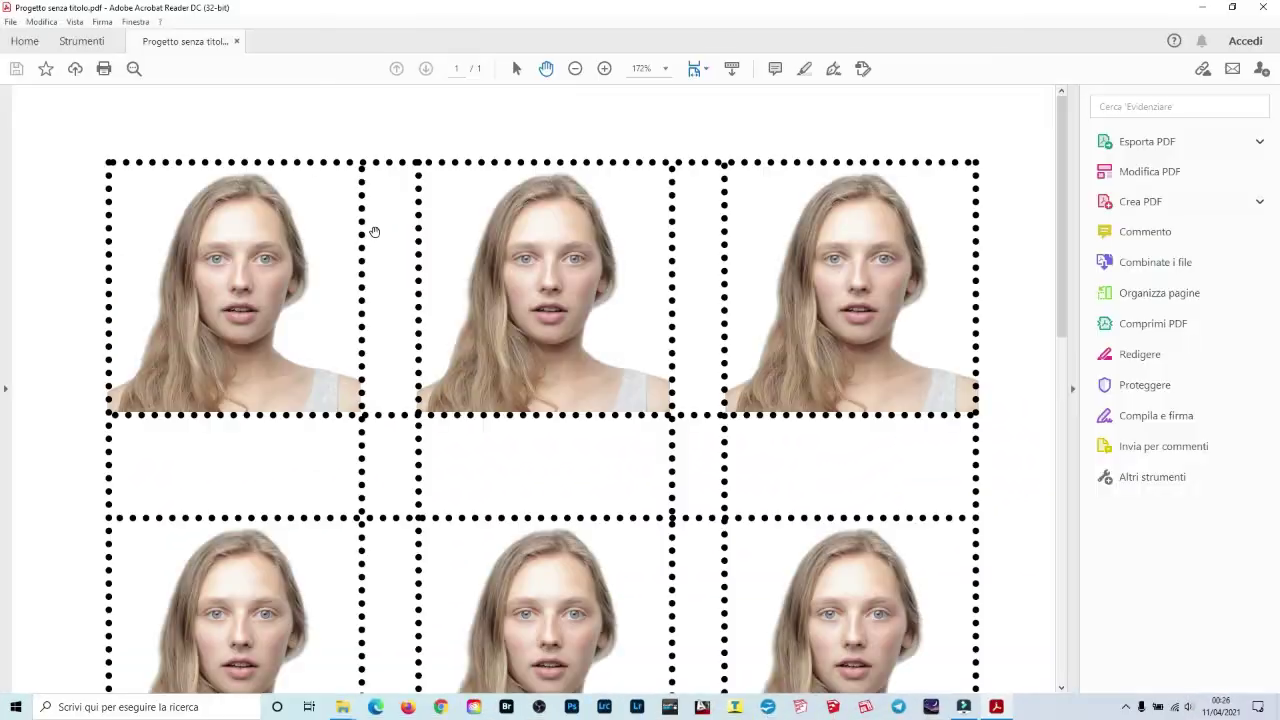
Examine all four rows of portraits and cutting lines in the PDF, then view the whole page at 50%.
scroll(374, 232, "down", 3)
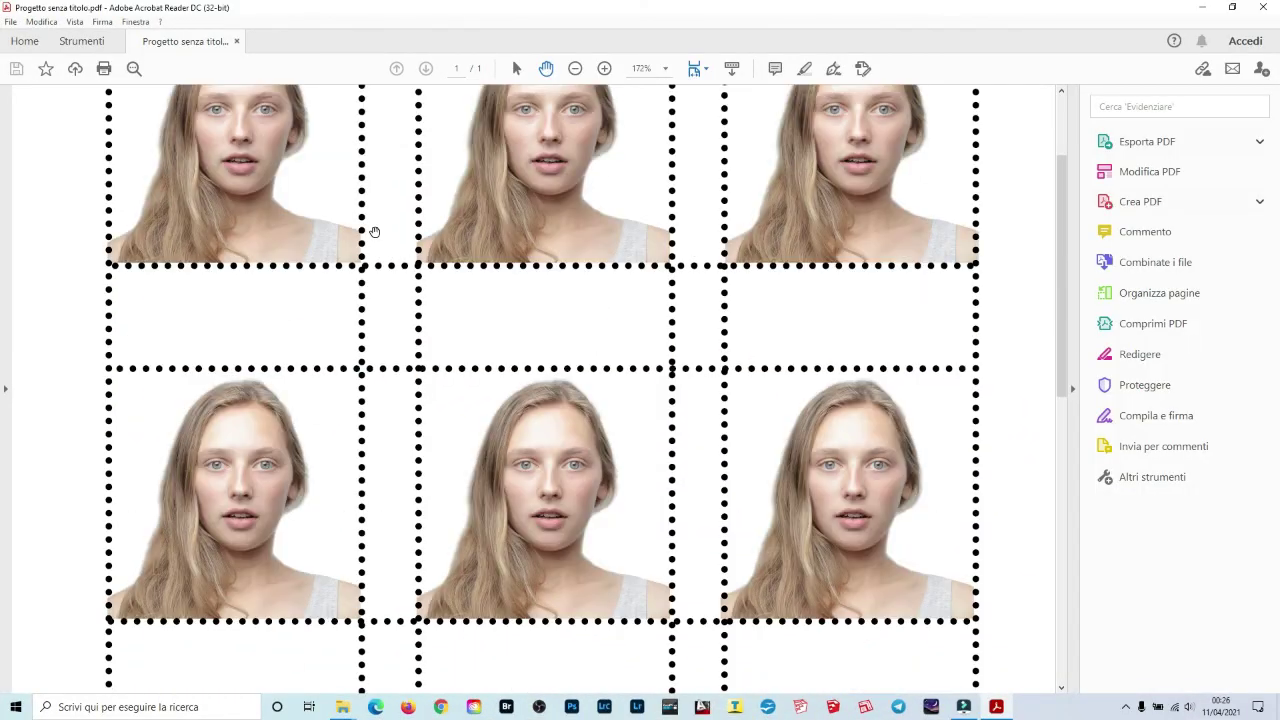
scroll(374, 232, "down", 12)
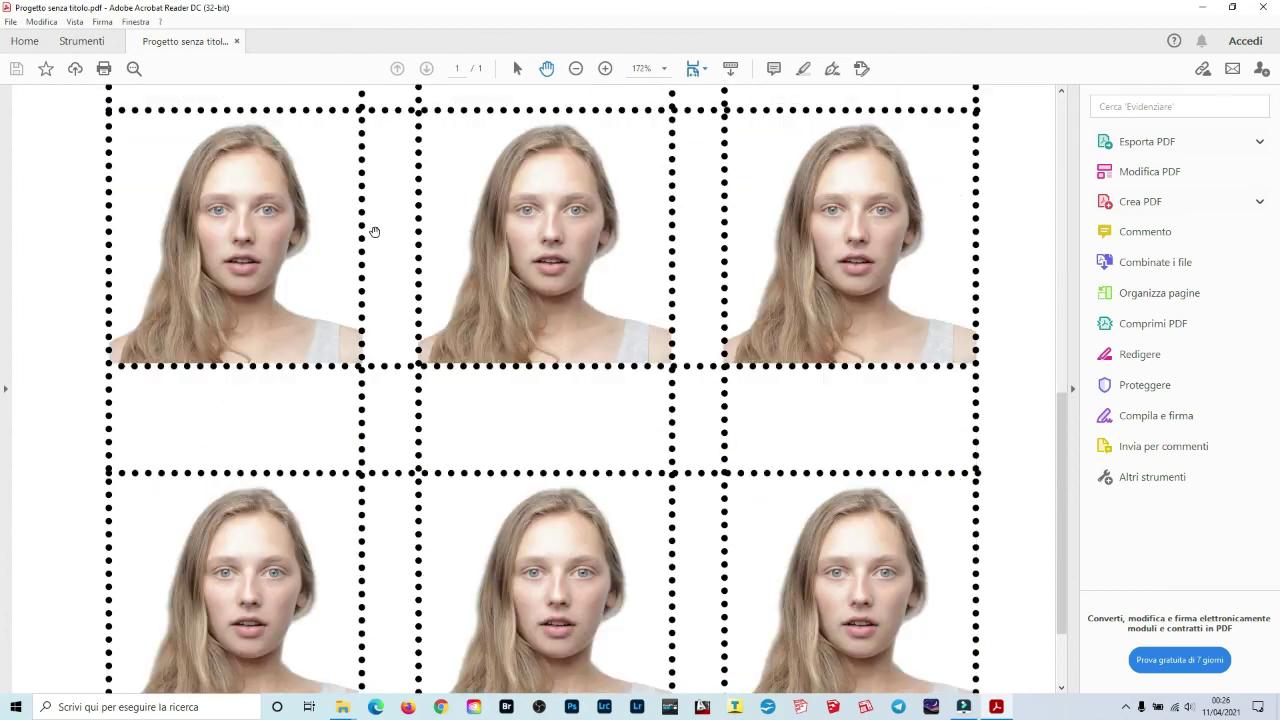
scroll(374, 232, "down", 2)
scroll(374, 232, "up", 17)
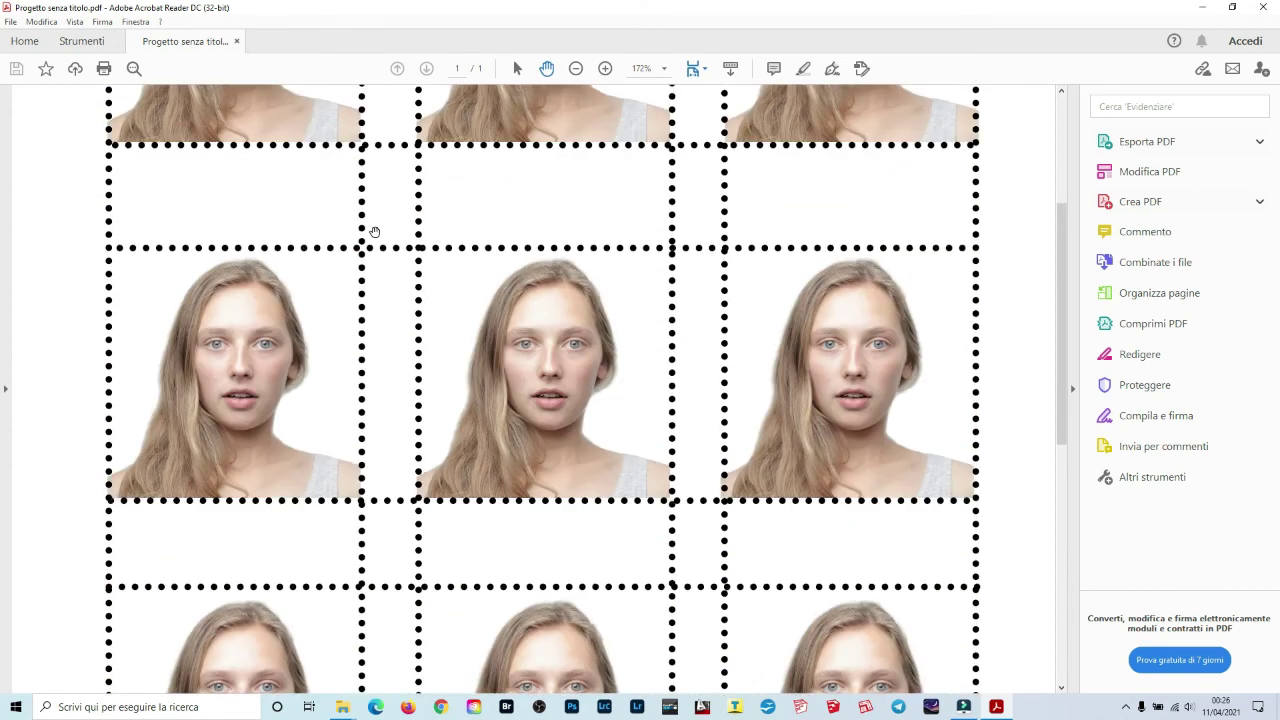
left_click(576, 70)
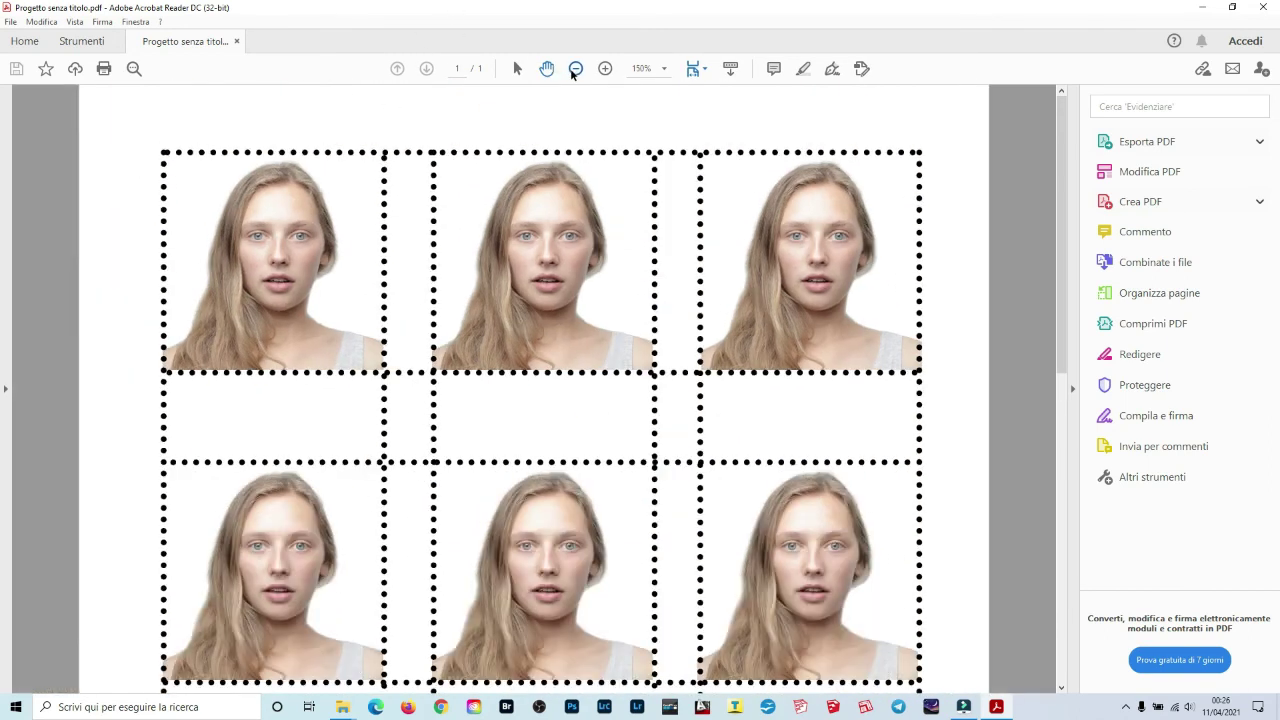
left_click(576, 70)
left_click(576, 70)
left_click(576, 70)
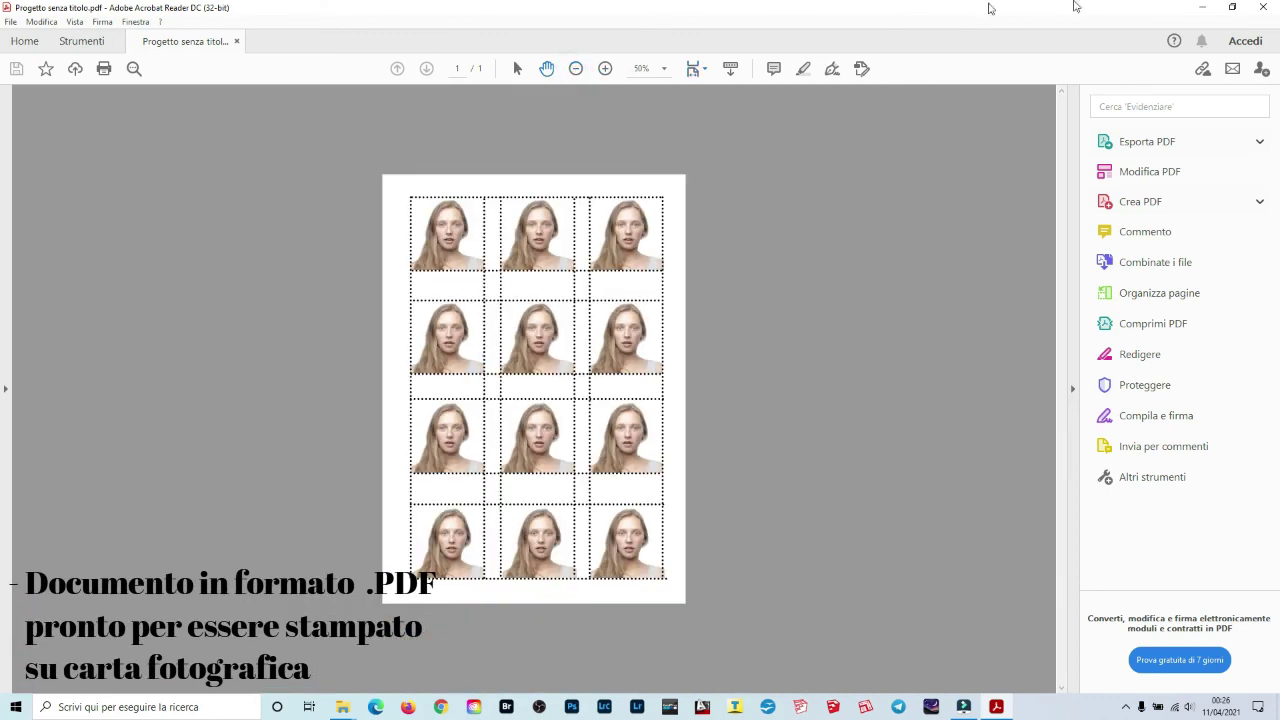